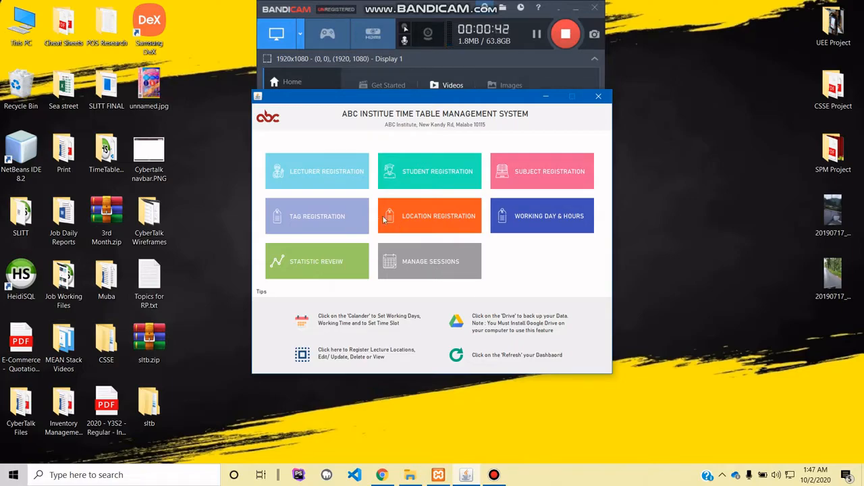
- Open lecturer registration and enter the lecturer's name, employee ID and department SE
{"action": "left_click", "coordinate": [305, 169]}
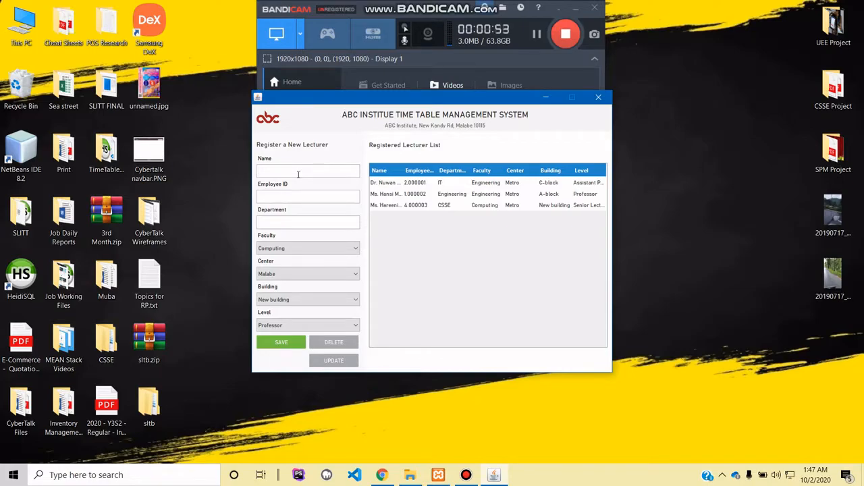
{"action": "type", "text": "."}
{"action": "type", "text": "0"}
{"action": "type", "text": "S"}
- Assign the lecturer to faculty Computing, center Malabe and building New building
{"action": "left_click", "coordinate": [317, 248]}
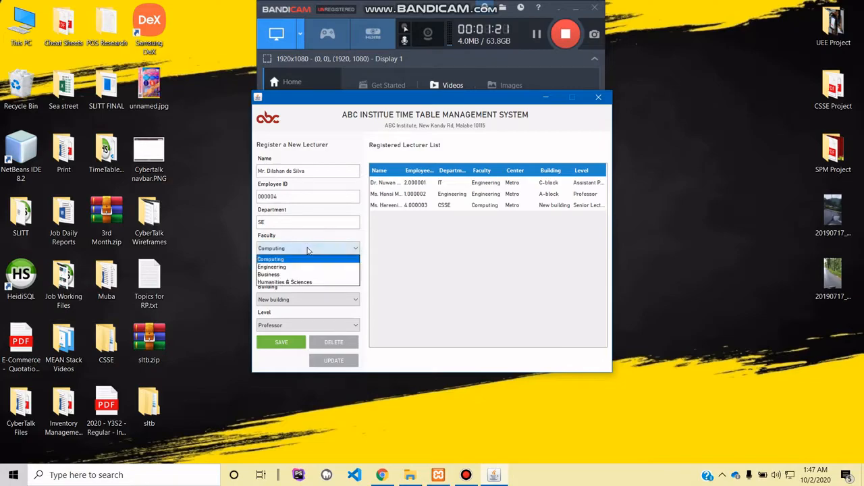
{"action": "left_click", "coordinate": [271, 260]}
{"action": "left_click", "coordinate": [260, 274]}
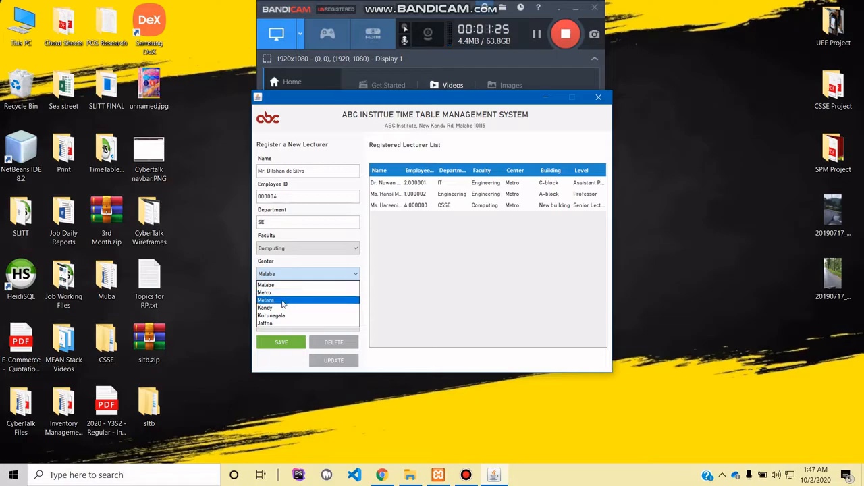
{"action": "left_click", "coordinate": [277, 285]}
{"action": "left_click", "coordinate": [275, 299]}
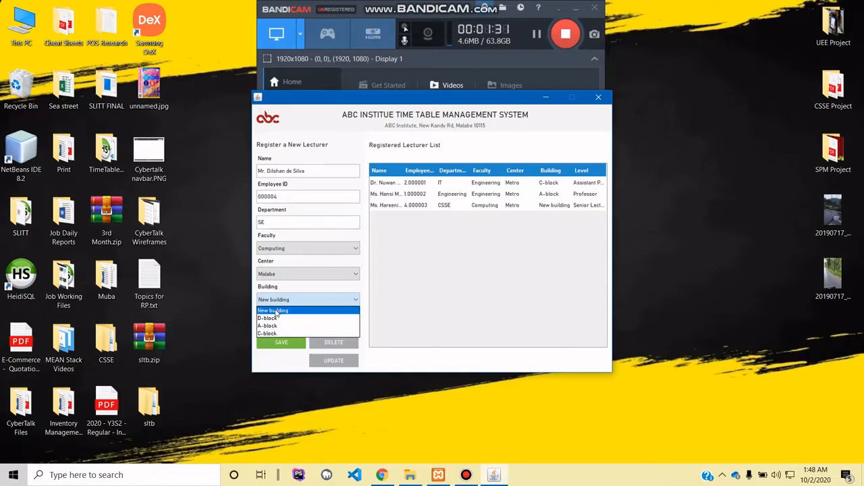
{"action": "left_click", "coordinate": [276, 311]}
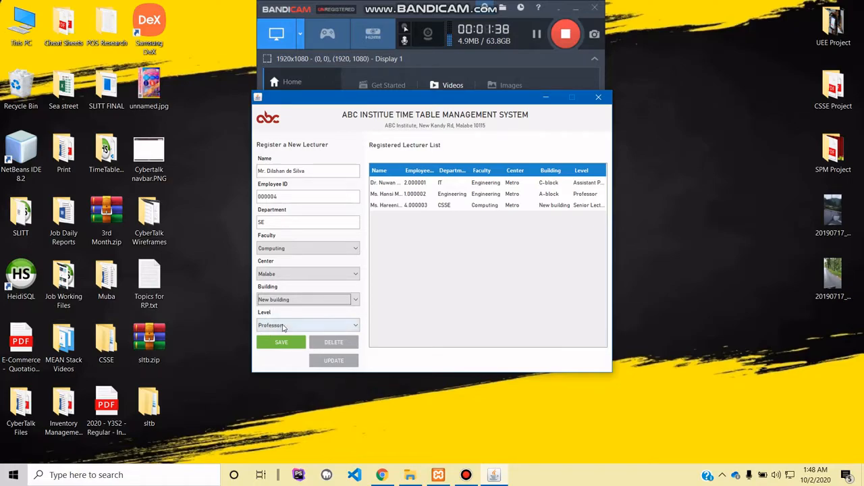
- Set the level to Professor and save the new lecturer record
{"action": "left_click", "coordinate": [279, 326]}
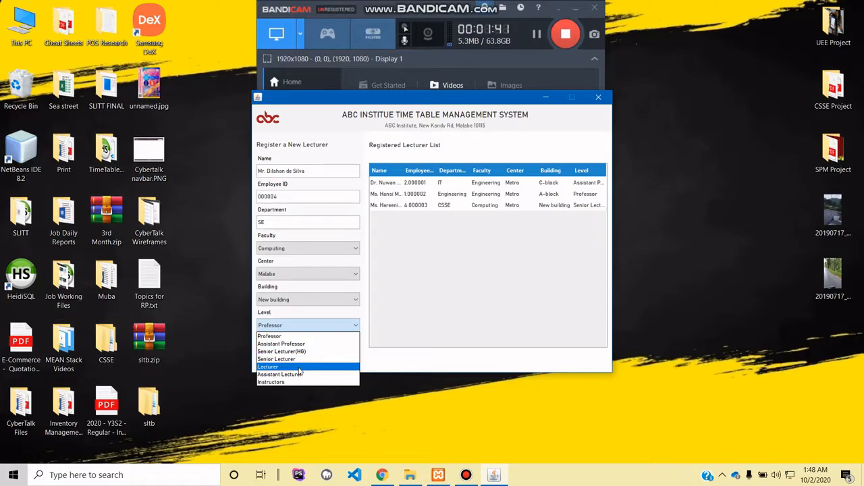
{"action": "left_click", "coordinate": [300, 369]}
{"action": "left_click", "coordinate": [282, 344]}
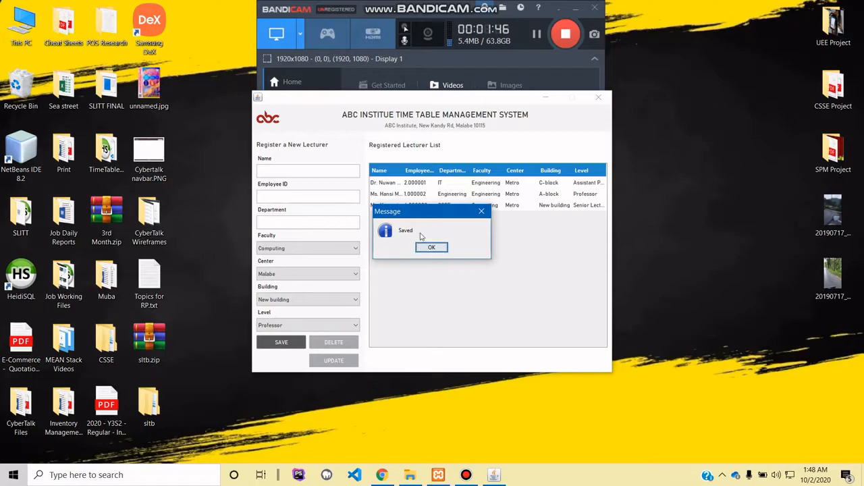
{"action": "left_click", "coordinate": [430, 247]}
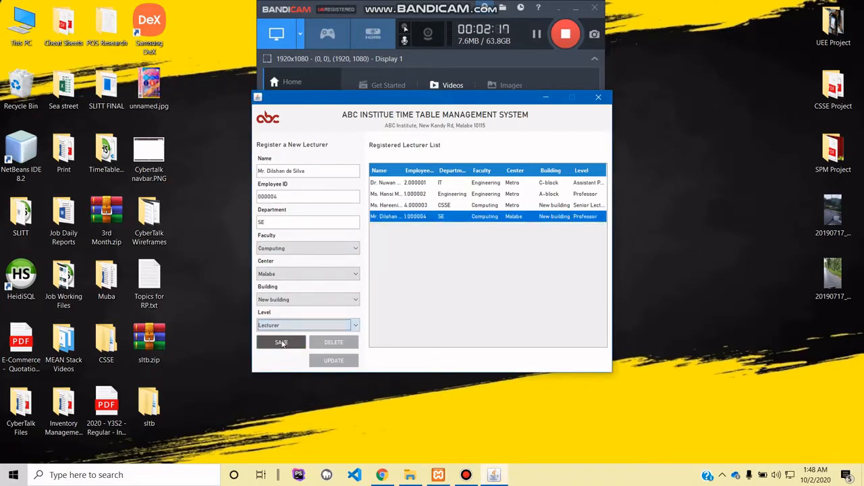
- Update the newly added lecturer's record with the level Lecturer
{"action": "left_click", "coordinate": [332, 361]}
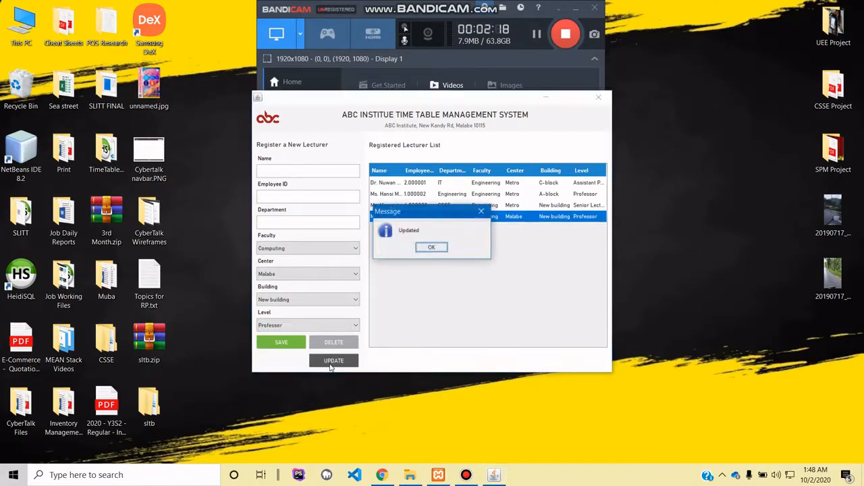
{"action": "left_click", "coordinate": [434, 248]}
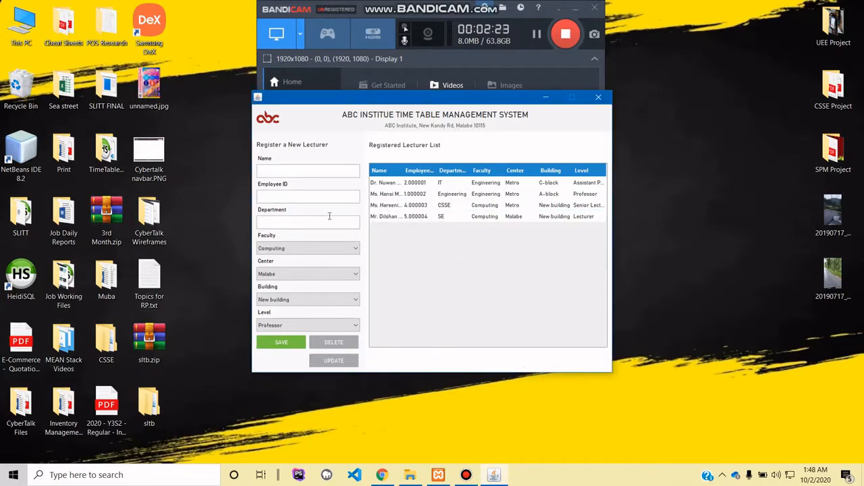
{"action": "left_click", "coordinate": [293, 326]}
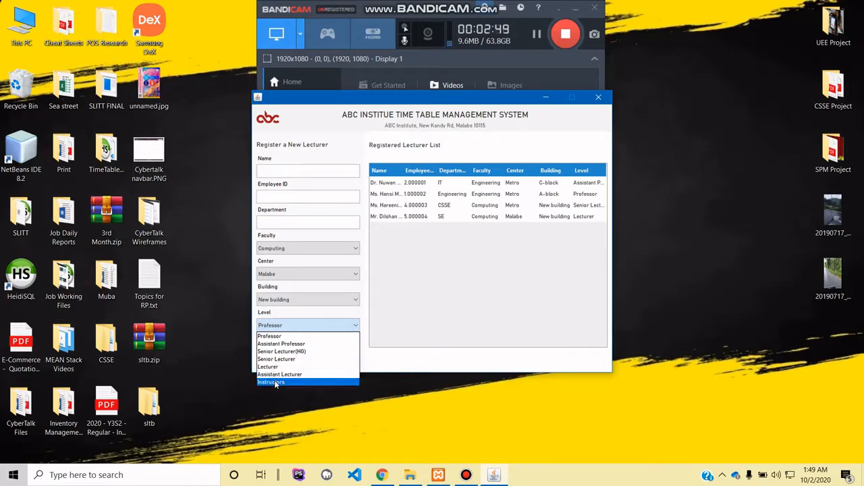
{"action": "left_click", "coordinate": [500, 386]}
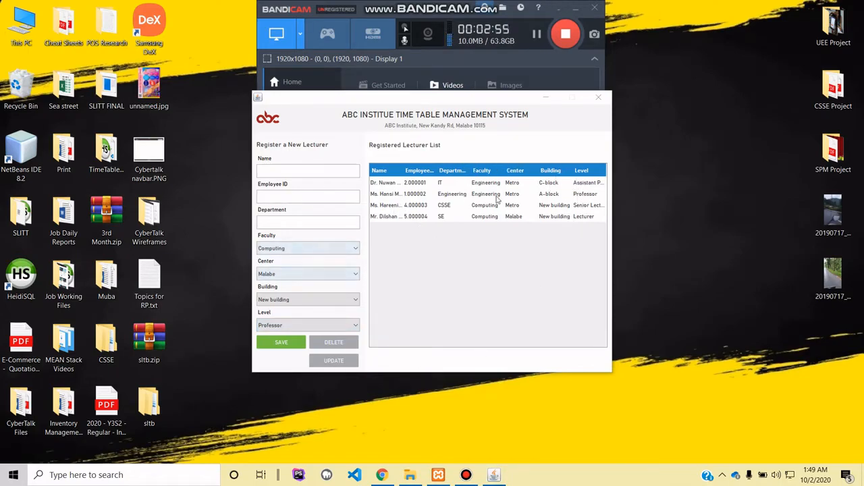
- Return to the dashboard and open student registration
{"action": "left_click", "coordinate": [262, 122]}
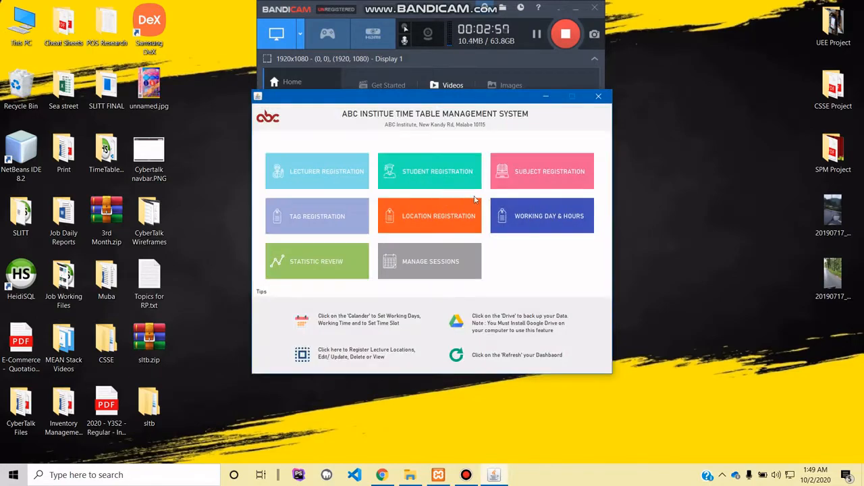
{"action": "left_click", "coordinate": [432, 173]}
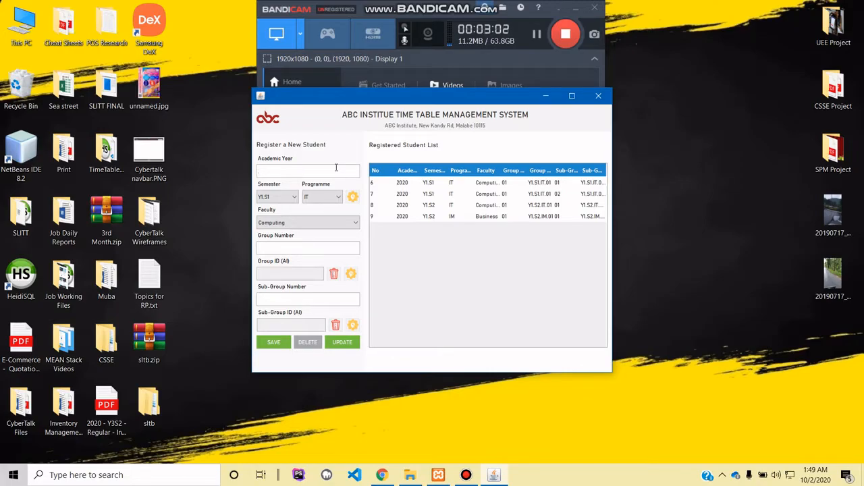
{"action": "type", "text": "2020"}
{"action": "left_click", "coordinate": [277, 196]}
{"action": "left_click", "coordinate": [324, 197]}
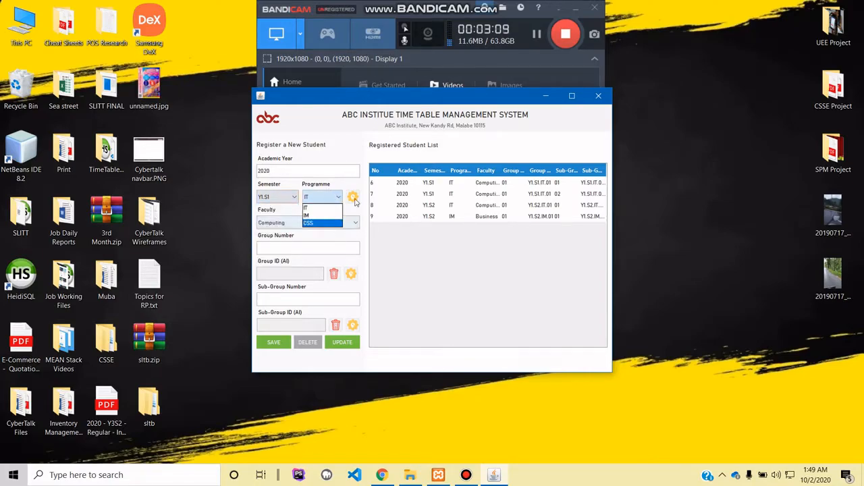
- Review the registered semesters and programmes in the year, semester and programme registration, and return to the student form
{"action": "left_click", "coordinate": [357, 198]}
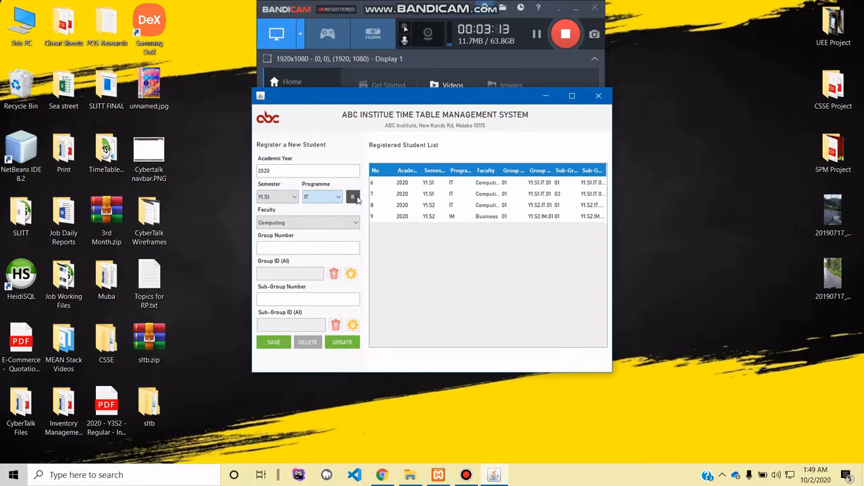
{"action": "left_click", "coordinate": [353, 197]}
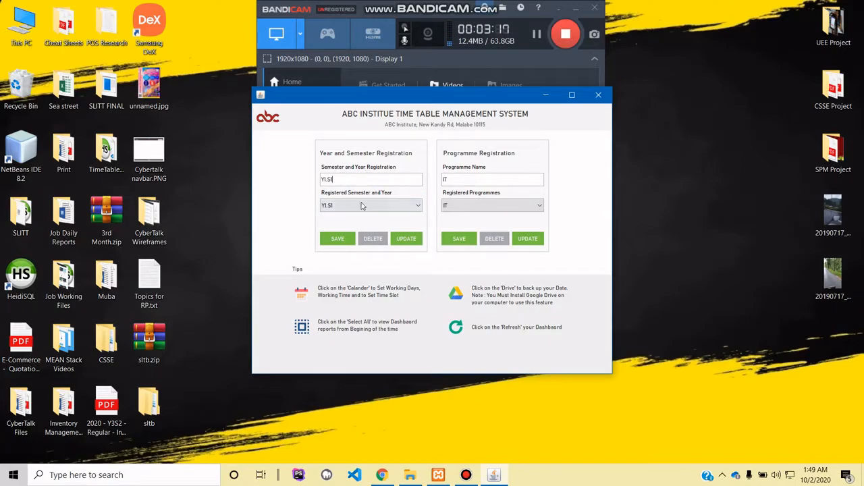
{"action": "left_click", "coordinate": [361, 206]}
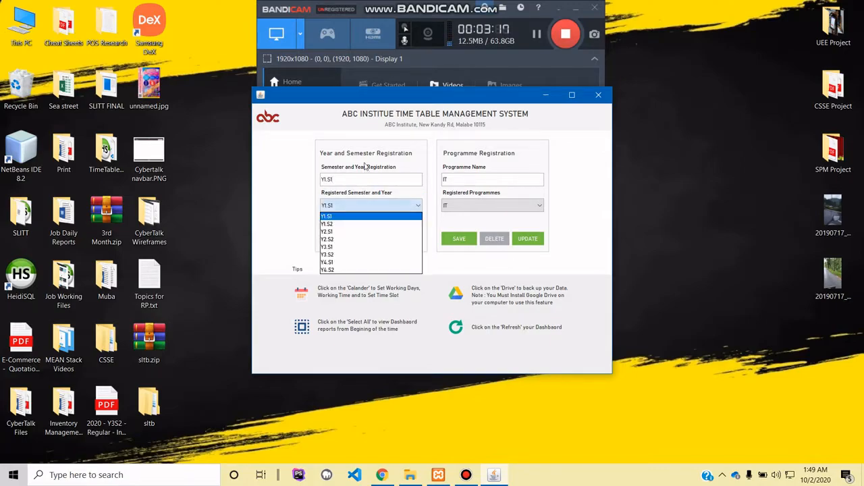
{"action": "left_click", "coordinate": [355, 208]}
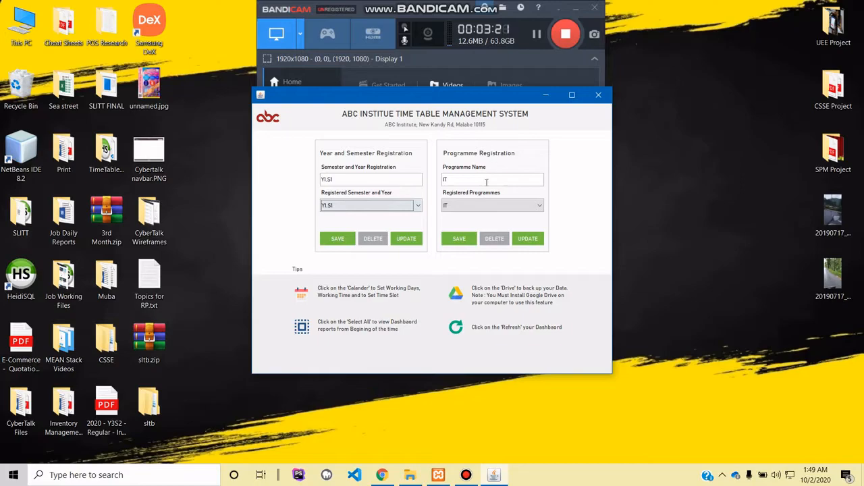
{"action": "left_click", "coordinate": [460, 210]}
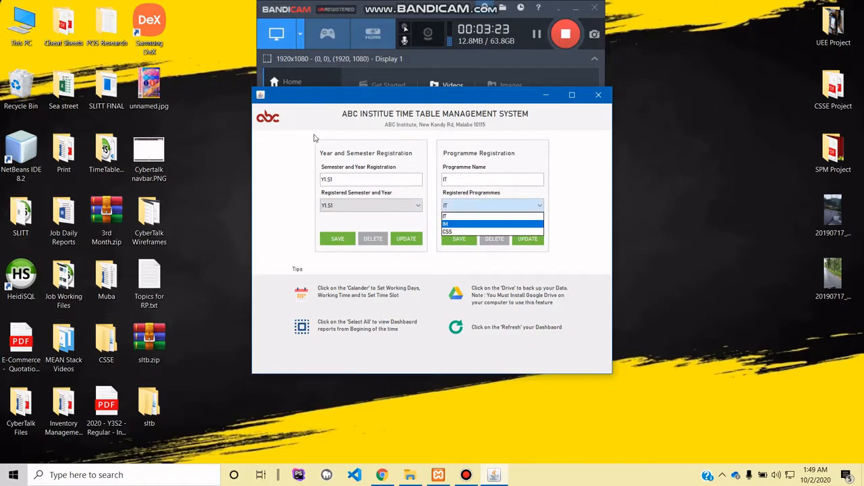
{"action": "left_click", "coordinate": [380, 138]}
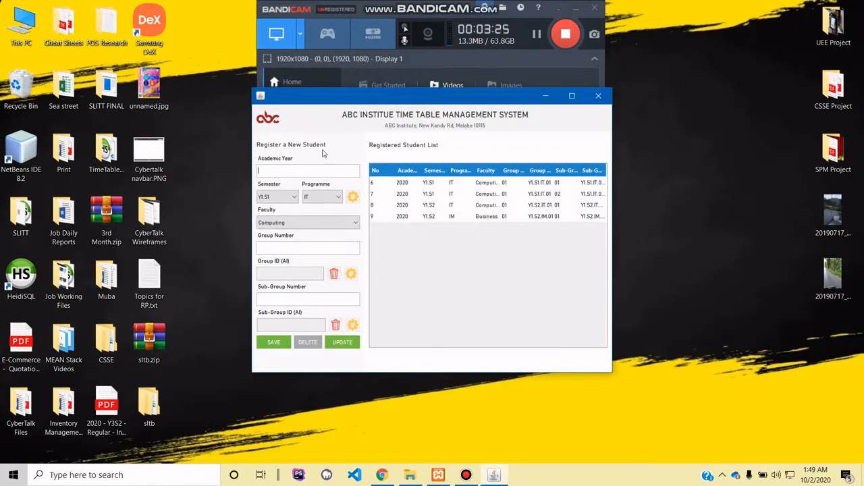
- Fill in the student form with academic year 2020, semester Y2.S1, programme IT and faculty Computing
{"action": "left_click", "coordinate": [287, 197]}
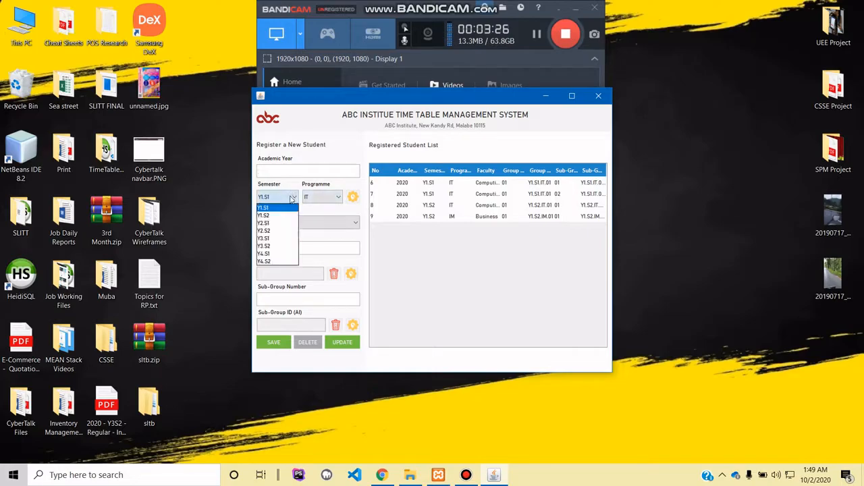
{"action": "left_click", "coordinate": [330, 196]}
{"action": "left_click", "coordinate": [317, 206]}
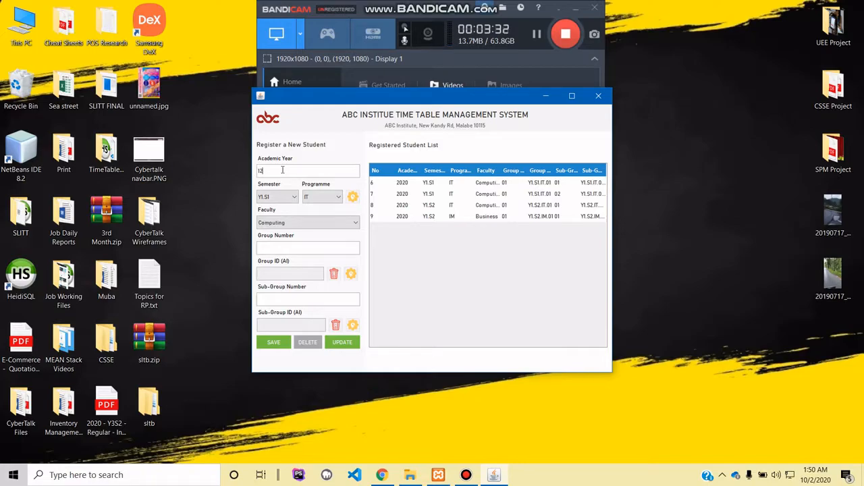
{"action": "type", "text": "2020"}
{"action": "left_click", "coordinate": [280, 196]}
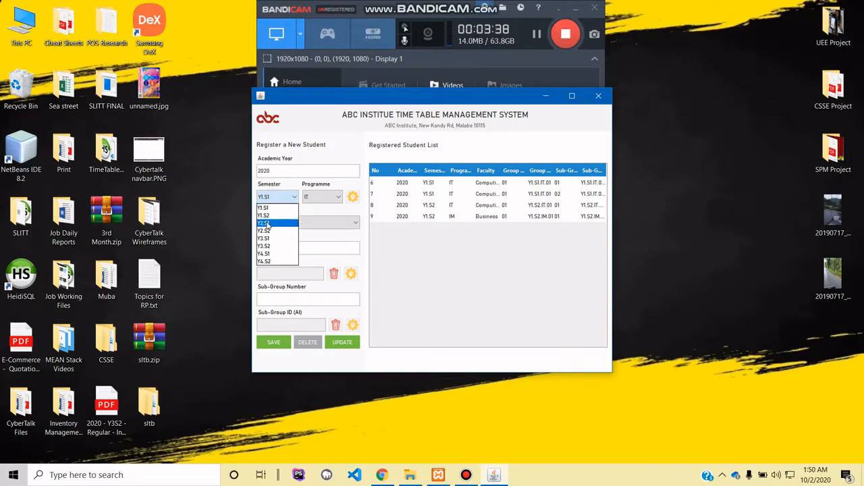
{"action": "left_click", "coordinate": [267, 223]}
{"action": "left_click", "coordinate": [321, 196]}
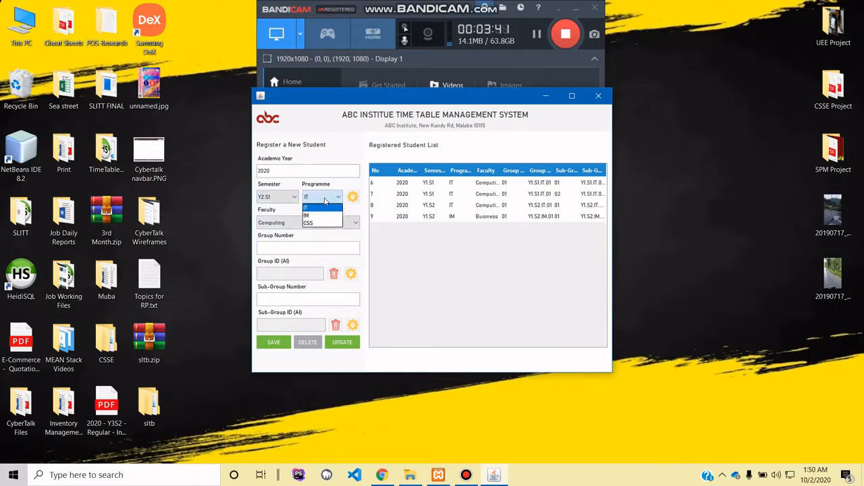
{"action": "left_click", "coordinate": [328, 209]}
{"action": "left_click", "coordinate": [271, 222]}
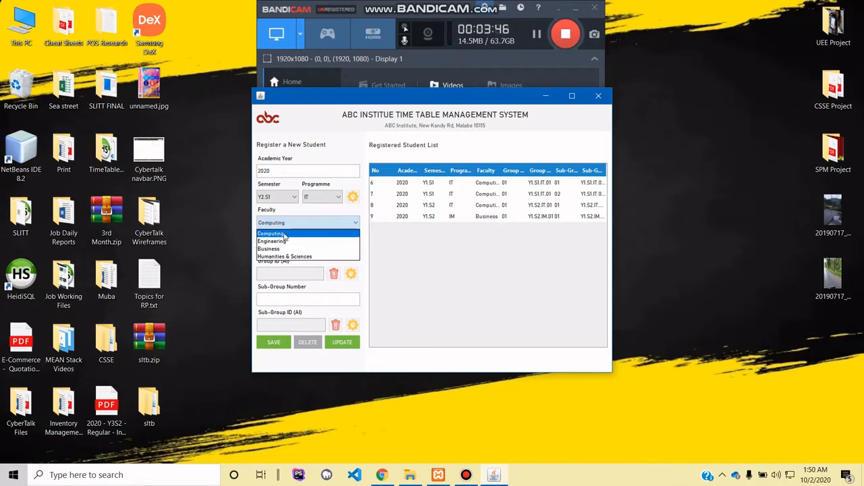
{"action": "left_click", "coordinate": [285, 234]}
- Save the student record with group number 03, sub-group number 01 and generated group and sub-group IDs
{"action": "left_click", "coordinate": [295, 252]}
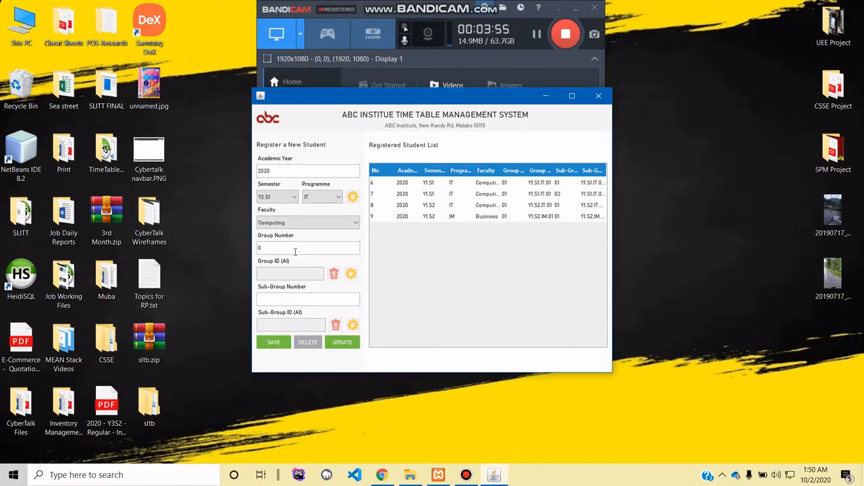
{"action": "type", "text": "3"}
{"action": "left_click", "coordinate": [351, 274]}
{"action": "left_click", "coordinate": [283, 300]}
{"action": "left_click", "coordinate": [353, 326]}
{"action": "left_click", "coordinate": [268, 348]}
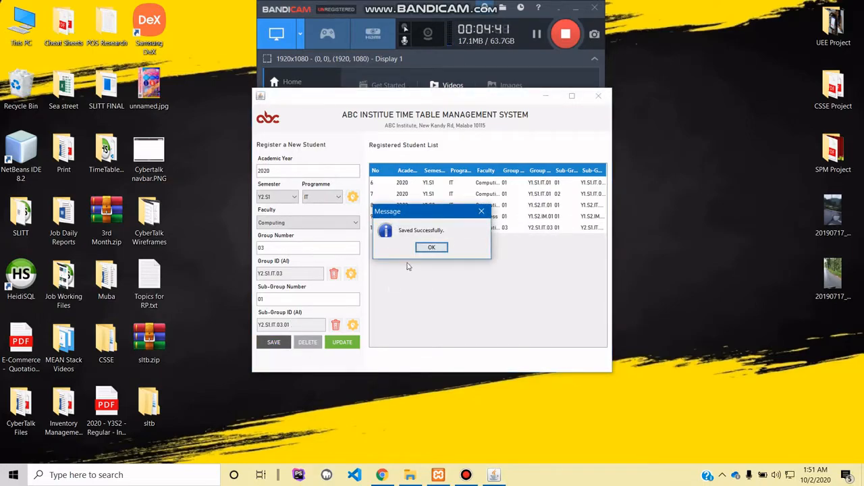
{"action": "left_click", "coordinate": [426, 254]}
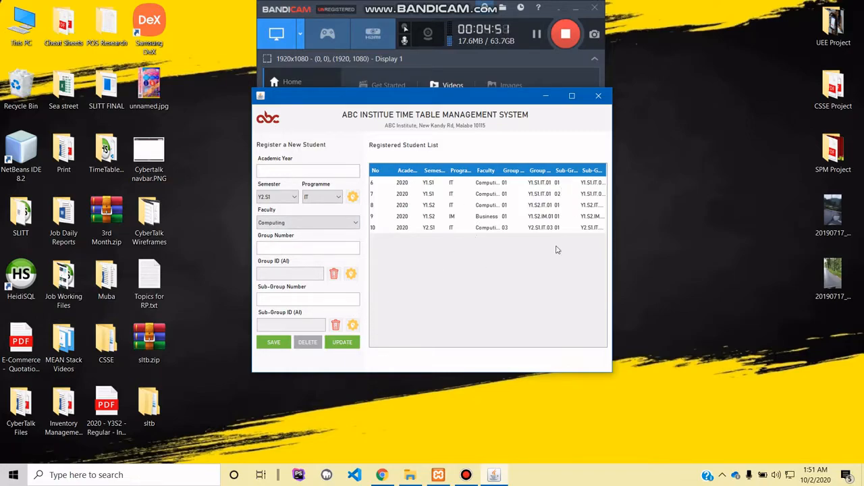
- Load the Y2.S1 IT student record from the registered list into the form
{"action": "left_click", "coordinate": [414, 228]}
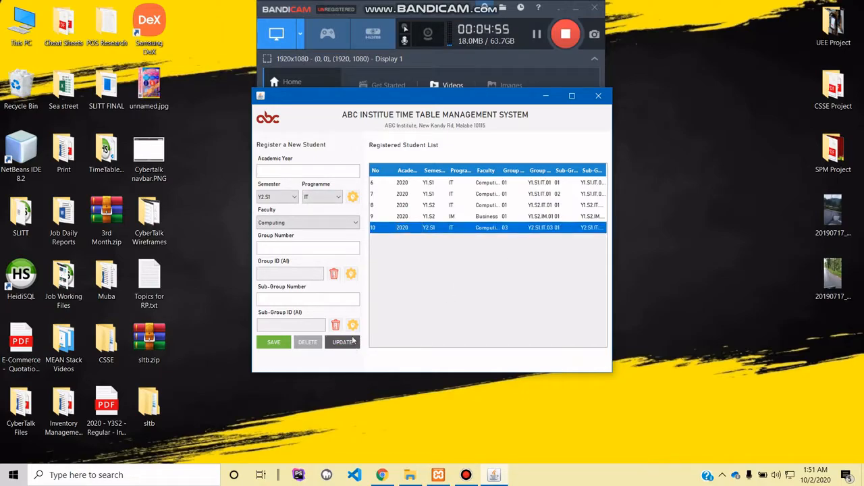
{"action": "left_click", "coordinate": [395, 228]}
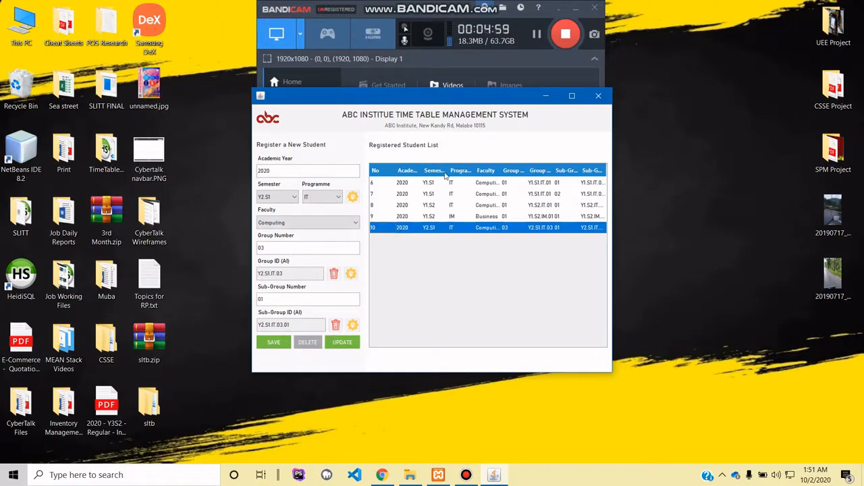
- Start a new subject registration with offered year 3rd Year, semester Y3.S2, subject name UEE and subject code SE3050
{"action": "left_click", "coordinate": [270, 119]}
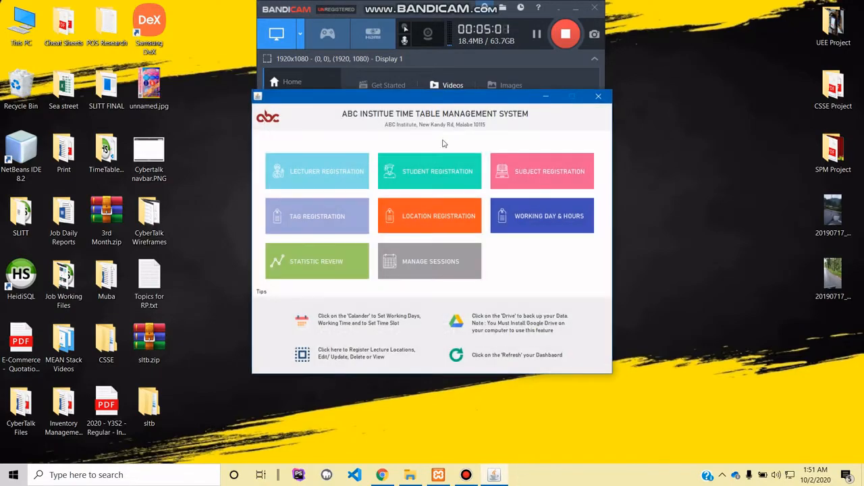
{"action": "left_click", "coordinate": [526, 174]}
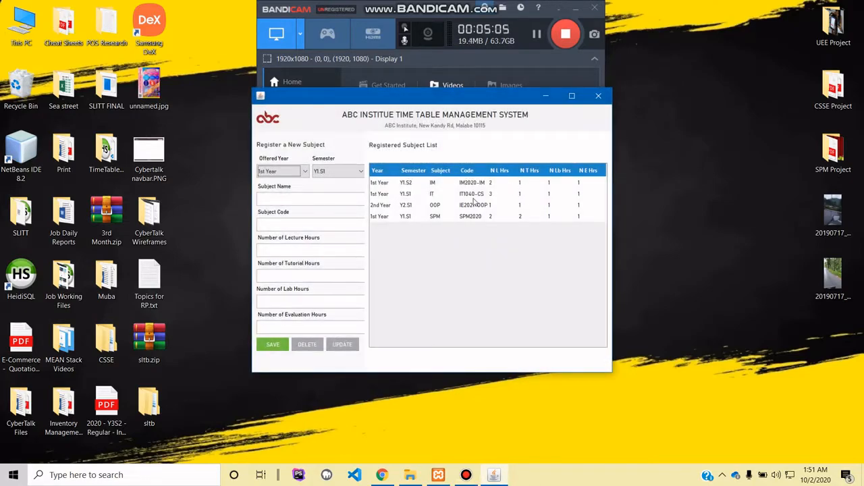
{"action": "left_click", "coordinate": [291, 173]}
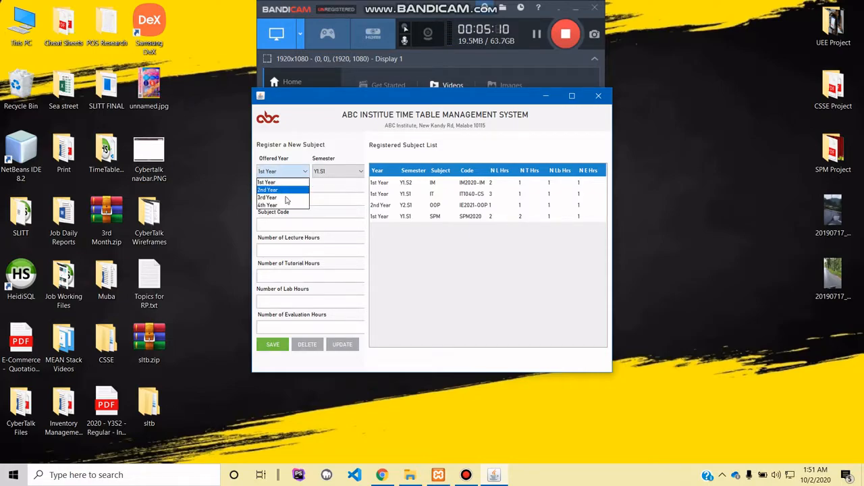
{"action": "left_click", "coordinate": [286, 198]}
{"action": "left_click", "coordinate": [333, 172]}
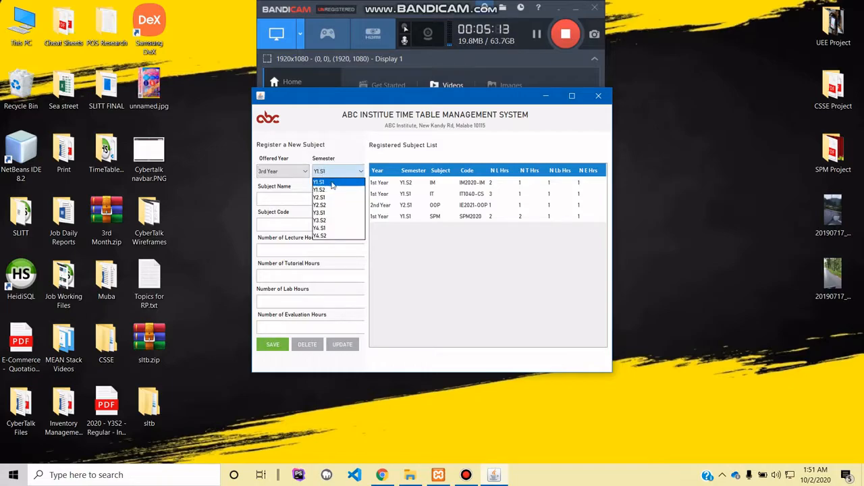
{"action": "left_click", "coordinate": [332, 220]}
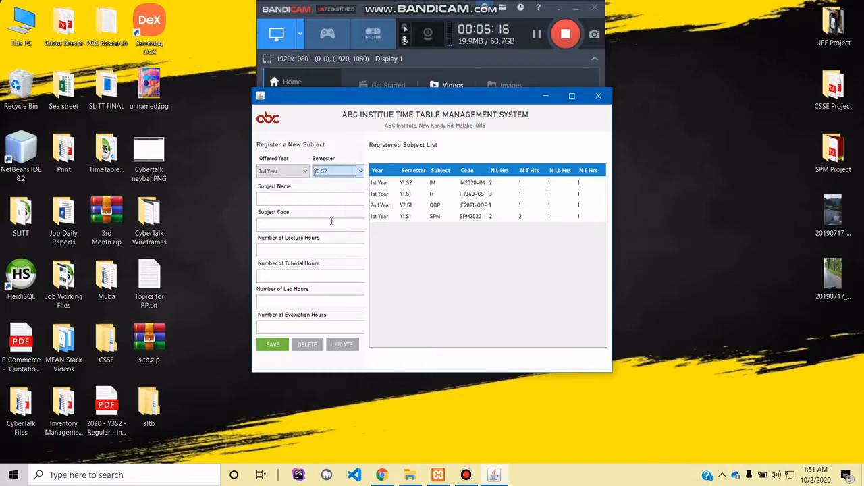
{"action": "left_click", "coordinate": [293, 201]}
{"action": "type", "text": "S"}
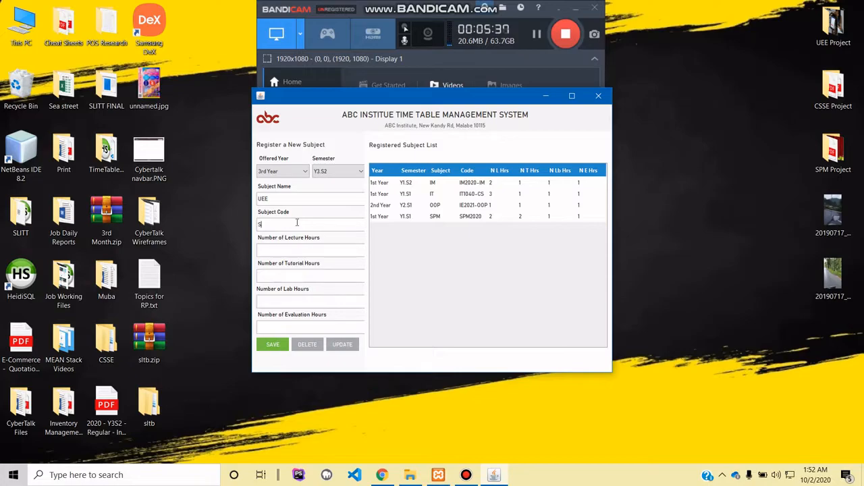
{"action": "type", "text": "E3050"}
- Save the UEE subject with 2 lecture, 2 tutorial, 1 lab and 1 evaluation hours, and load its record from the registered list
{"action": "left_click", "coordinate": [313, 249]}
{"action": "type", "text": "22"}
{"action": "left_click_drag", "start_coordinate": [260, 275], "coordinate": [253, 275]}
{"action": "type", "text": "1"}
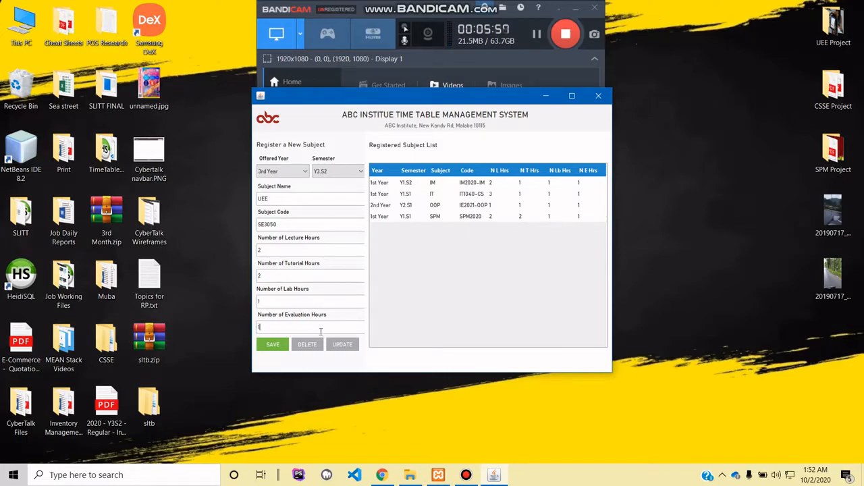
{"action": "left_click", "coordinate": [282, 345]}
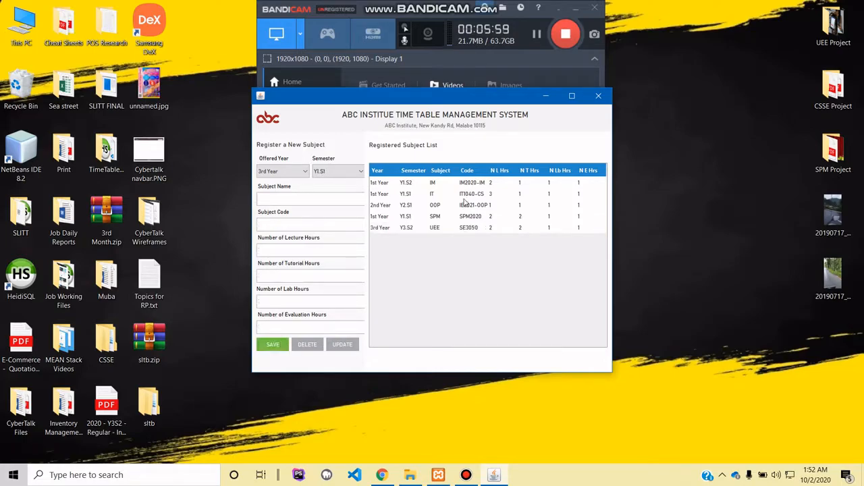
{"action": "left_click", "coordinate": [426, 228]}
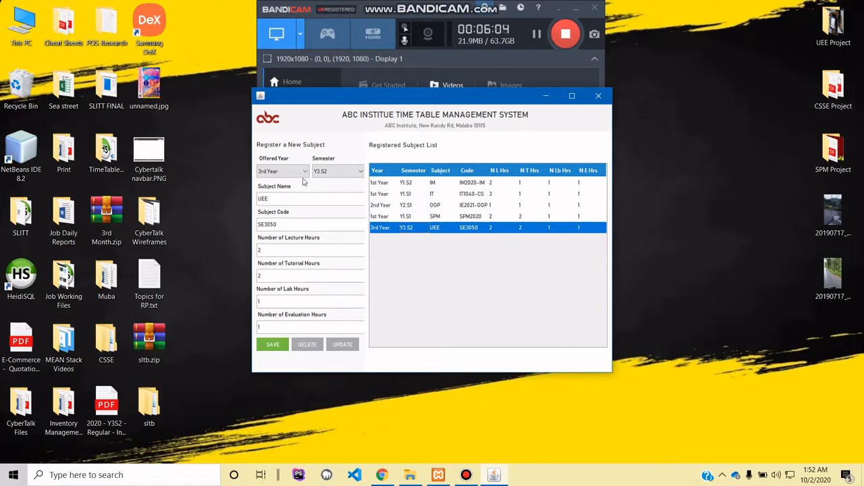
- Review the registered tags in the tag registration and load the Lecture tag for editing
{"action": "left_click", "coordinate": [273, 121]}
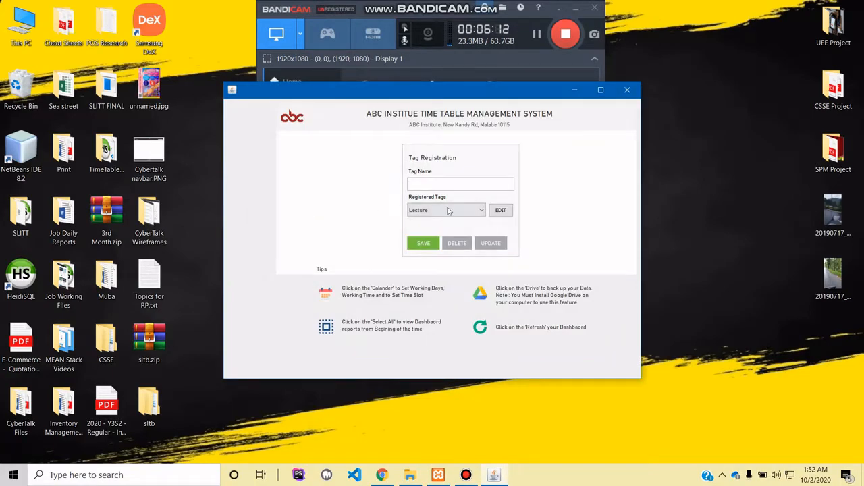
{"action": "left_click", "coordinate": [456, 216]}
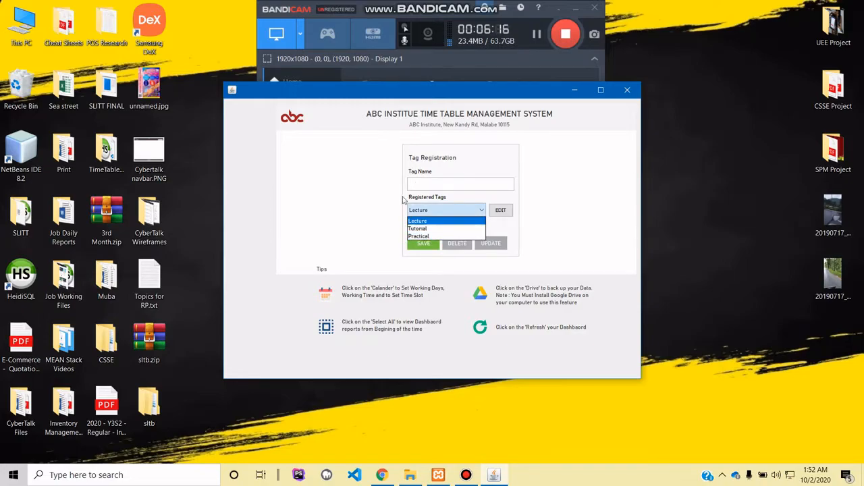
{"action": "left_click", "coordinate": [436, 183]}
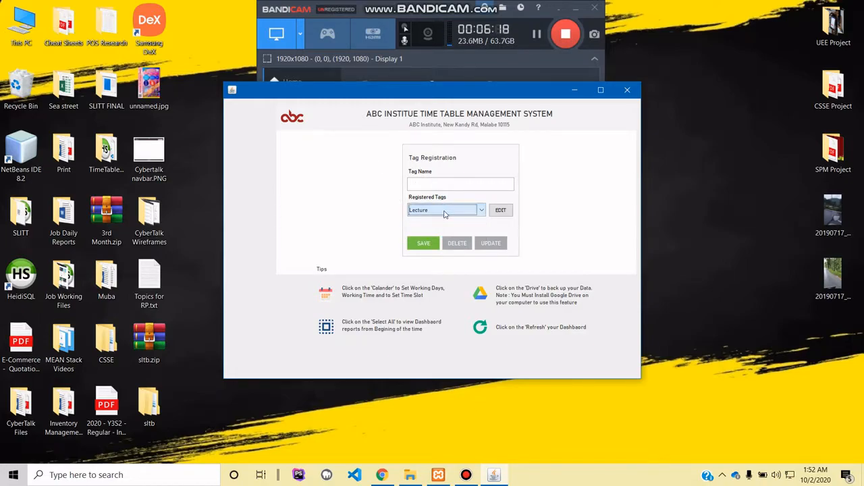
{"action": "left_click", "coordinate": [445, 210]}
{"action": "left_click", "coordinate": [368, 194]}
{"action": "left_click", "coordinate": [500, 211]}
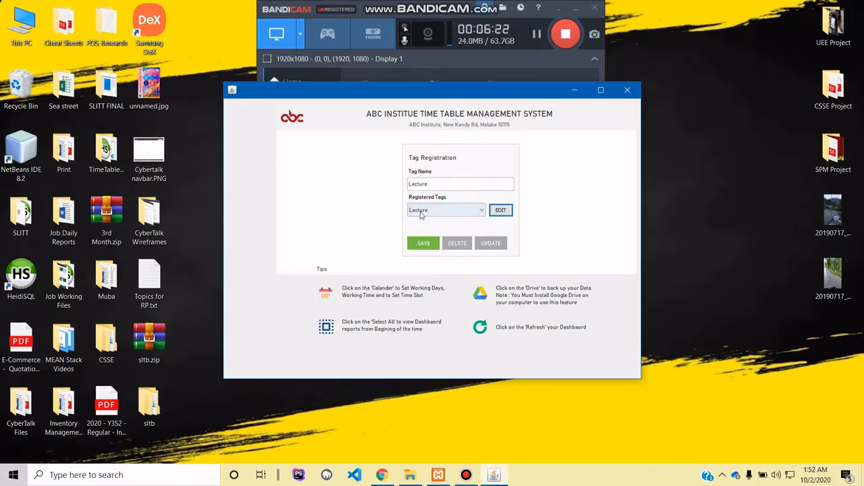
{"action": "left_click", "coordinate": [301, 125]}
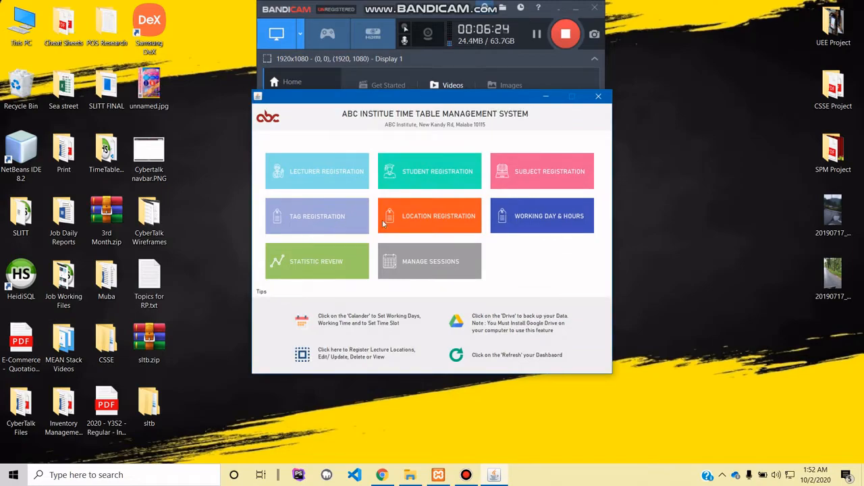
- Register a new building named B-block in the location registration
{"action": "left_click", "coordinate": [394, 221]}
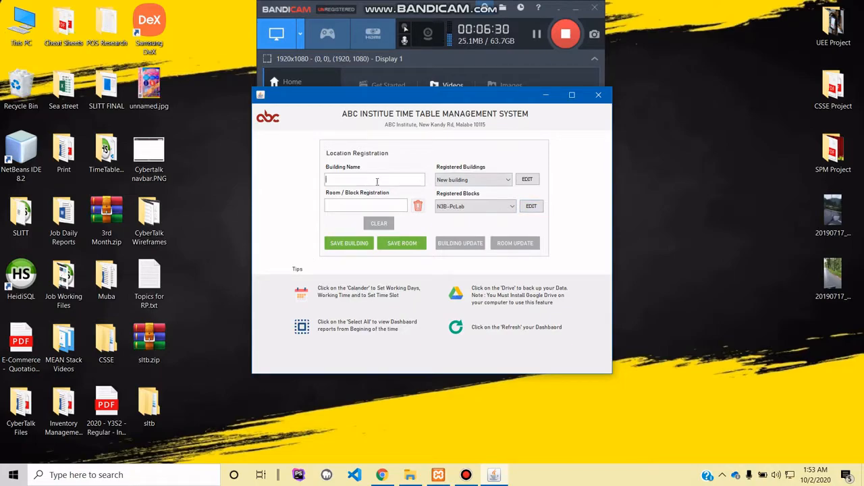
{"action": "left_click", "coordinate": [457, 181]}
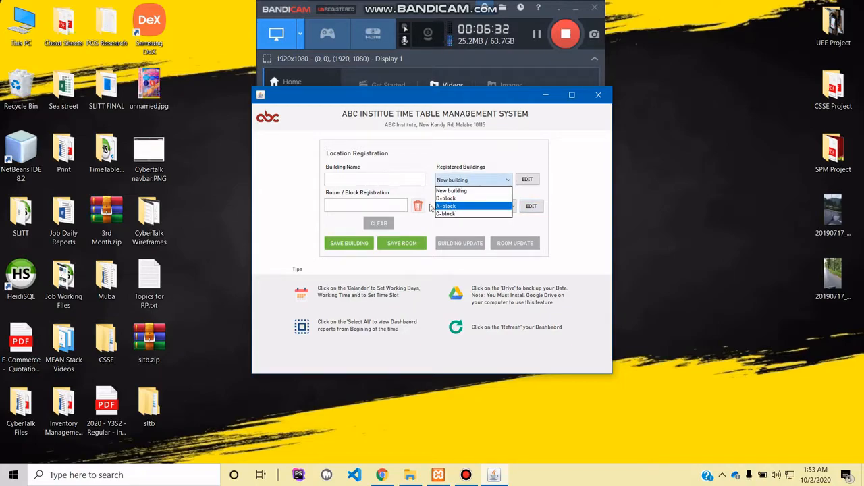
{"action": "left_click", "coordinate": [364, 180]}
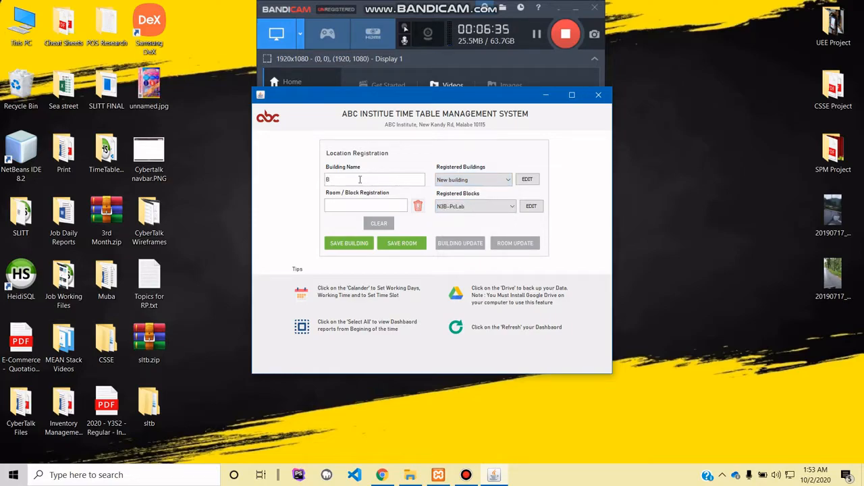
{"action": "type", "text": "B-block"}
{"action": "left_click", "coordinate": [358, 244]}
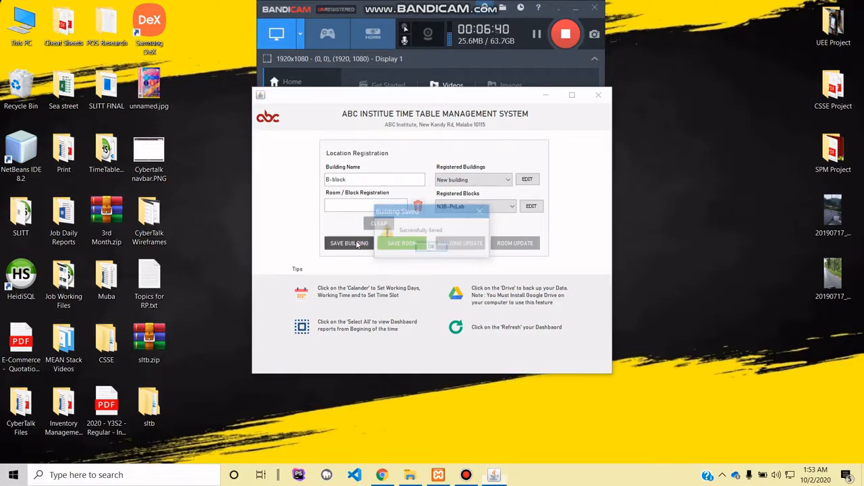
{"action": "left_click", "coordinate": [436, 247]}
- Select B-block among the registered buildings and save the room B-01 for it
{"action": "left_click", "coordinate": [477, 180]}
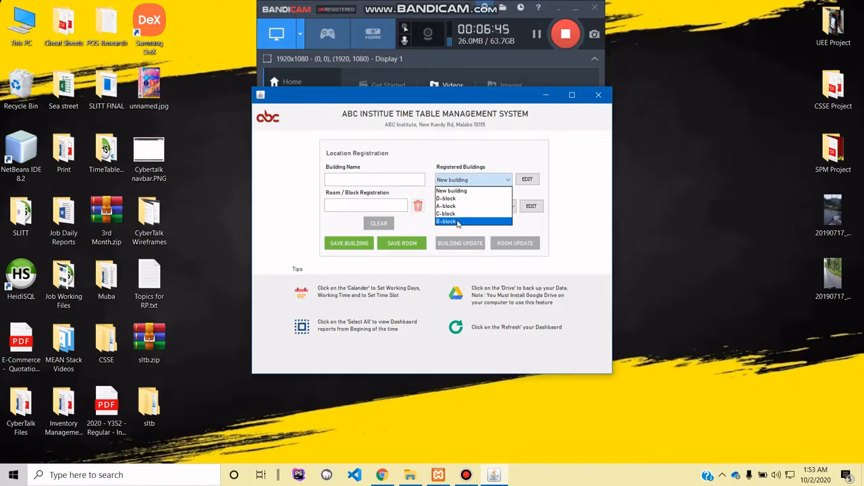
{"action": "left_click", "coordinate": [458, 224]}
{"action": "left_click", "coordinate": [353, 204]}
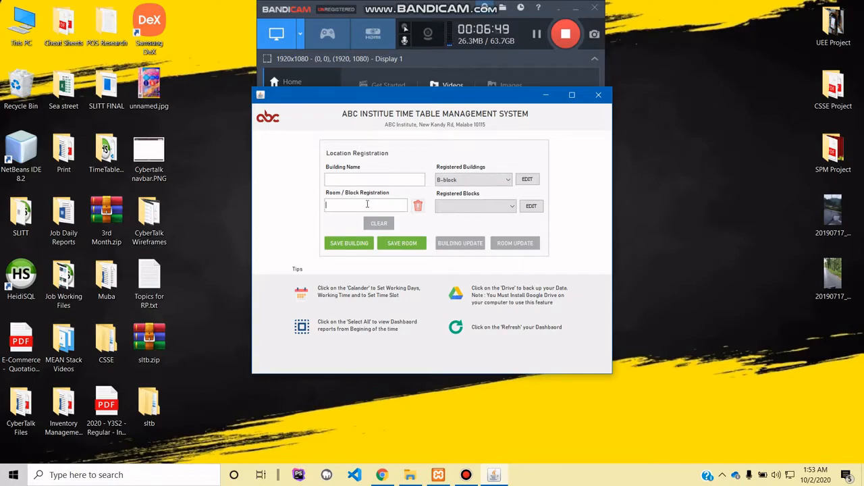
{"action": "type", "text": "b"}
{"action": "type", "text": "01"}
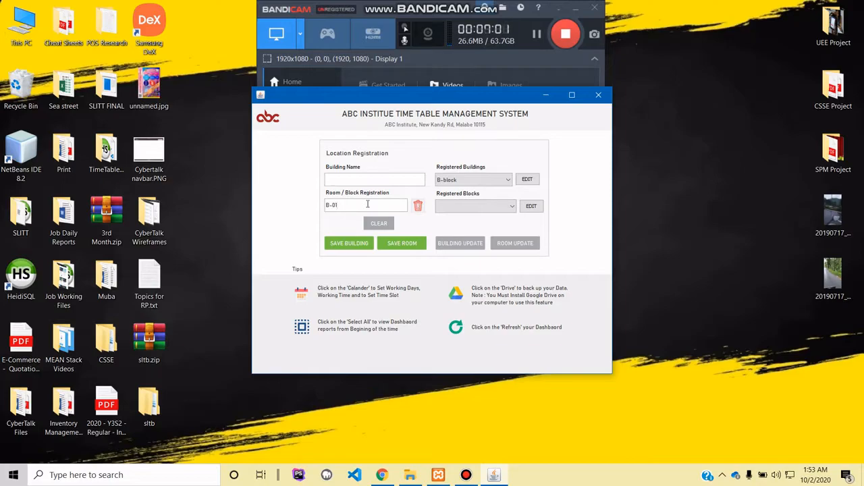
{"action": "left_click", "coordinate": [403, 244]}
{"action": "left_click", "coordinate": [431, 247]}
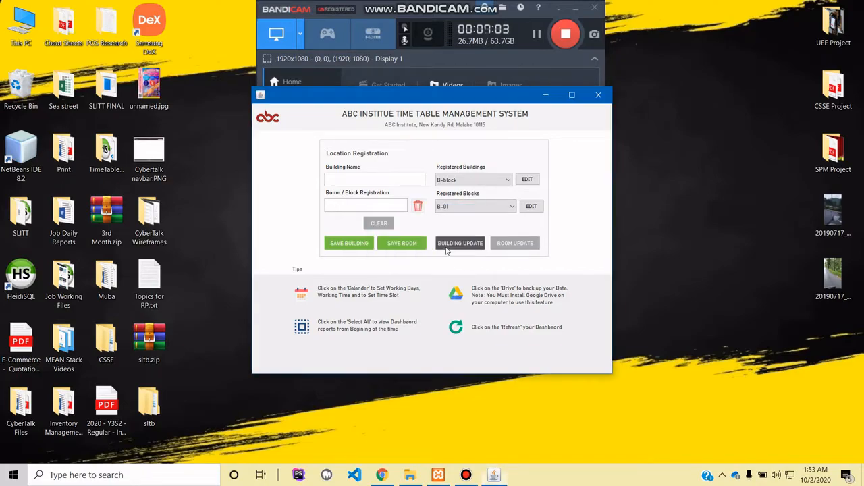
- Review the registered blocks of B-block and of New building
{"action": "left_click", "coordinate": [473, 206]}
{"action": "left_click", "coordinate": [469, 214]}
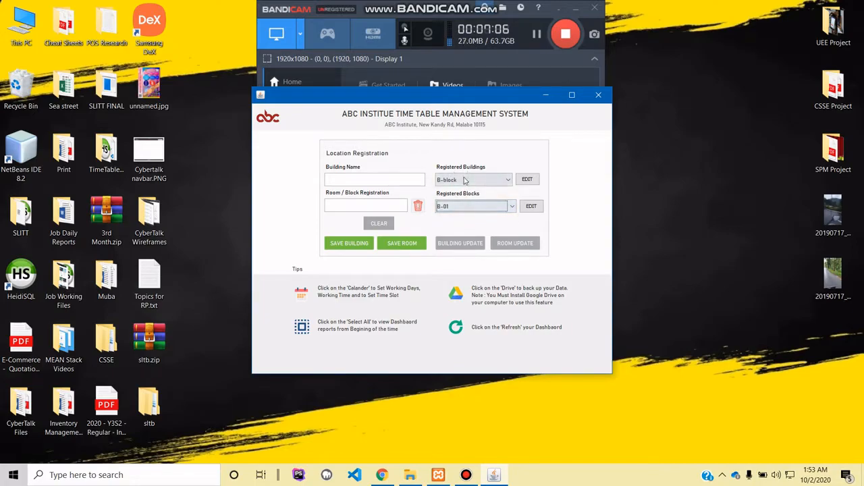
{"action": "left_click", "coordinate": [468, 179]}
{"action": "left_click", "coordinate": [461, 192]}
{"action": "left_click", "coordinate": [463, 206]}
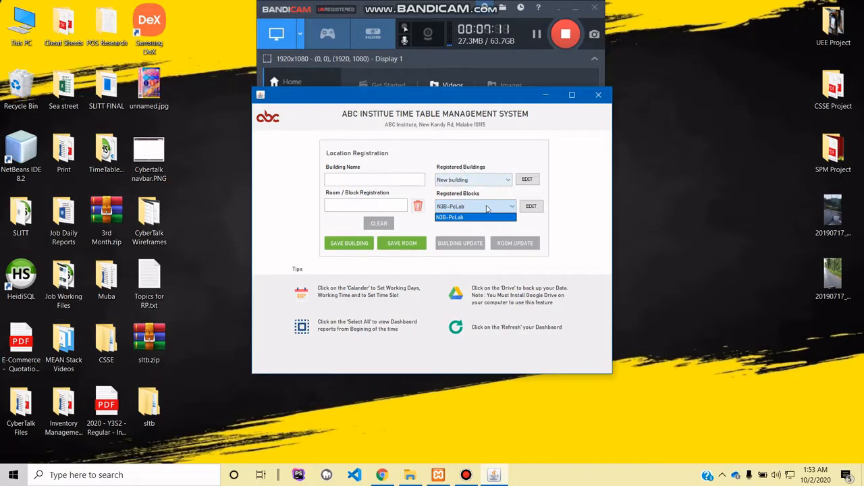
{"action": "left_click", "coordinate": [487, 208]}
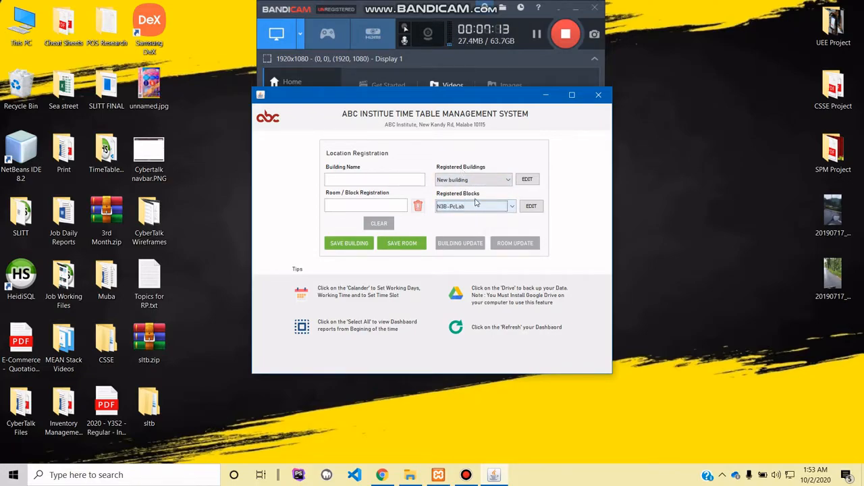
- Check the available building options in the lecturer registration form and return to the dashboard
{"action": "left_click", "coordinate": [271, 118]}
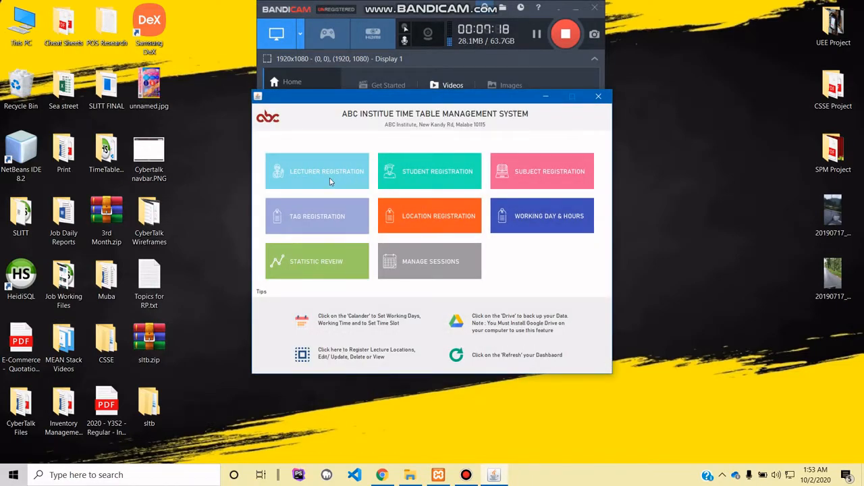
{"action": "left_click", "coordinate": [330, 177]}
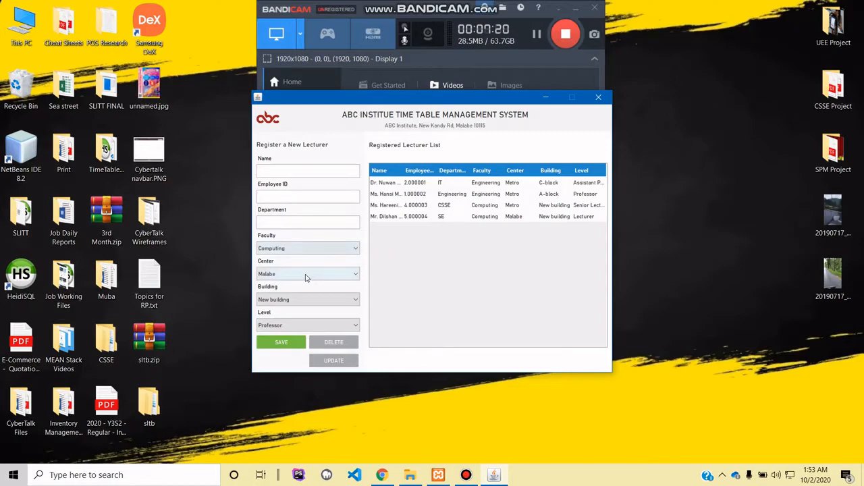
{"action": "left_click", "coordinate": [305, 298]}
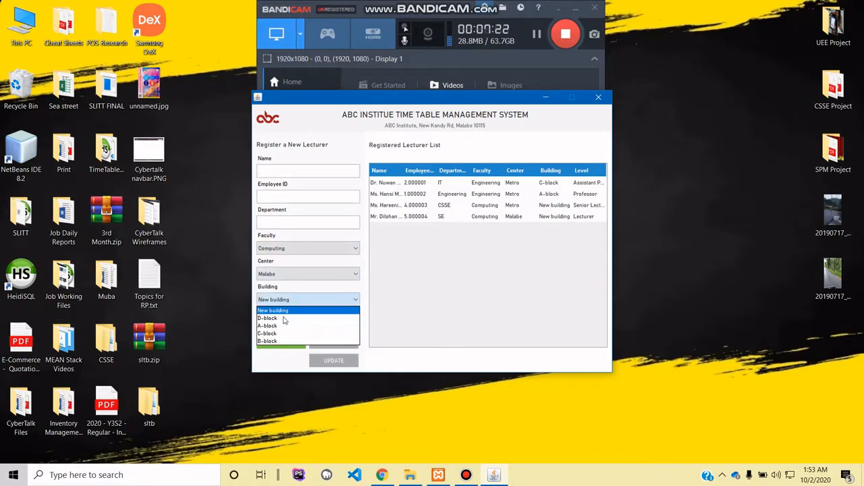
{"action": "left_click", "coordinate": [413, 296]}
{"action": "left_click", "coordinate": [266, 123]}
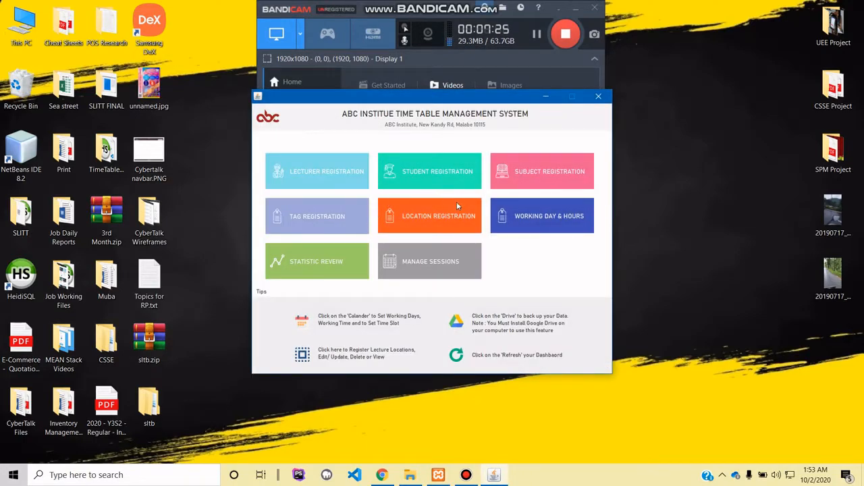
- Review the working day options and registered time slots in the working day and hours management
{"action": "left_click", "coordinate": [514, 217]}
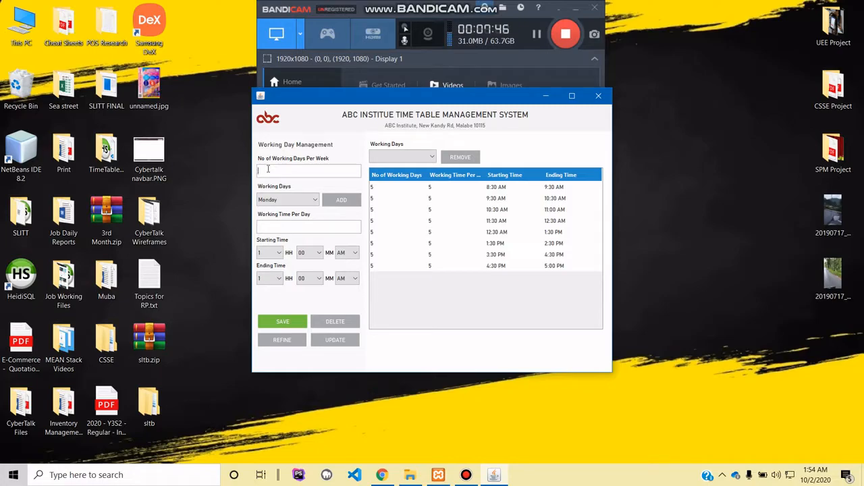
{"action": "left_click", "coordinate": [301, 205]}
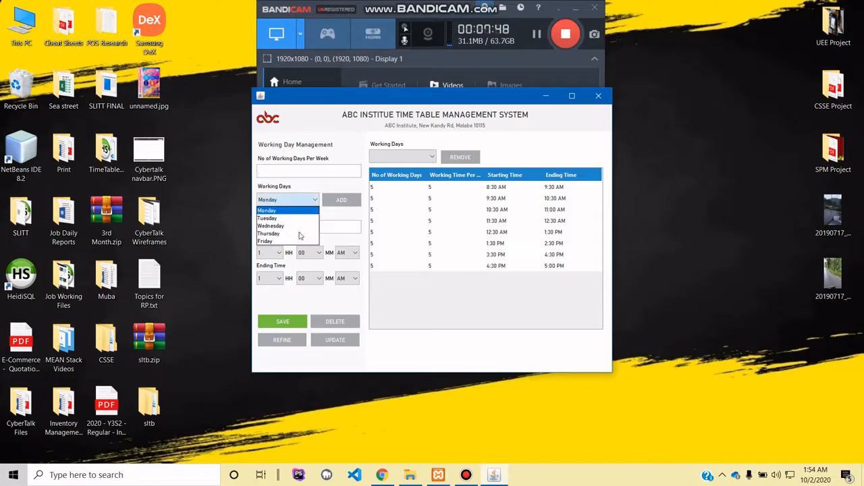
{"action": "left_click", "coordinate": [312, 203]}
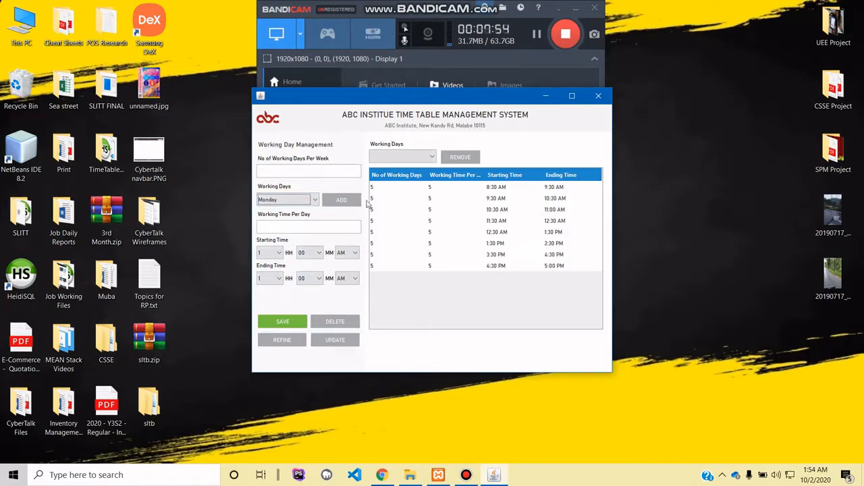
{"action": "left_click", "coordinate": [273, 121]}
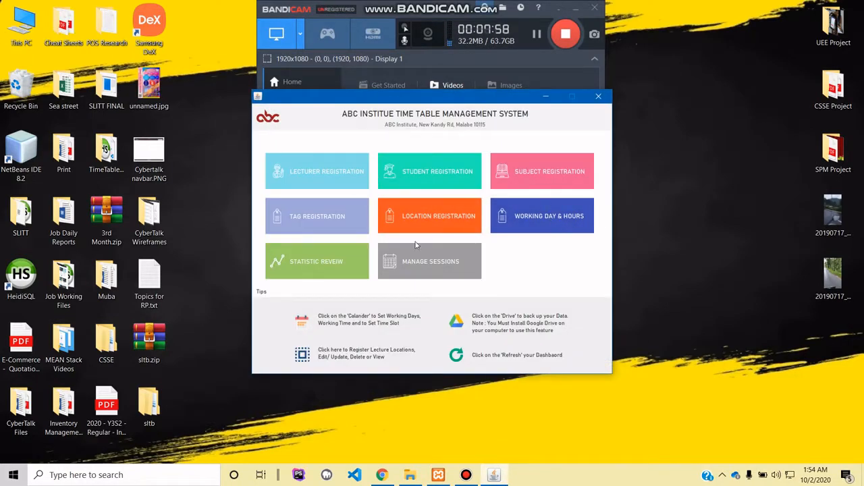
- Review the lecturer statistics and the student statistics, and return to the dashboard
{"action": "left_click", "coordinate": [315, 268]}
{"action": "left_click", "coordinate": [311, 193]}
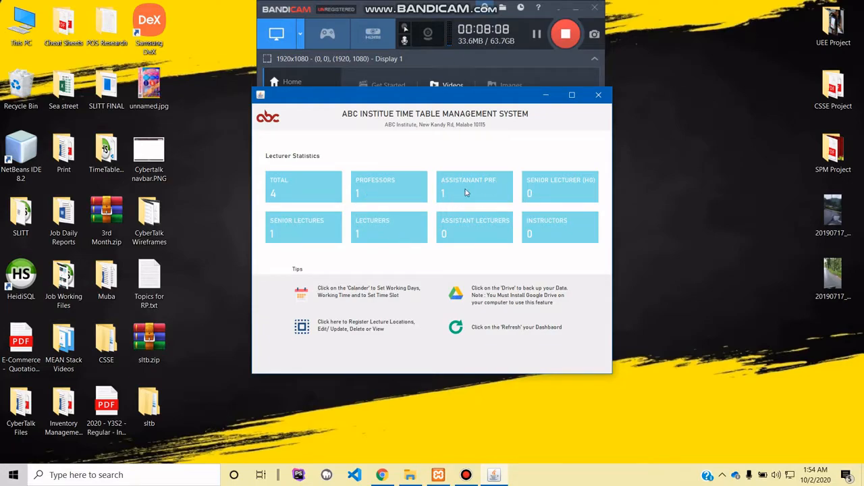
{"action": "left_click", "coordinate": [277, 120]}
{"action": "left_click", "coordinate": [316, 261]}
{"action": "left_click", "coordinate": [411, 191]}
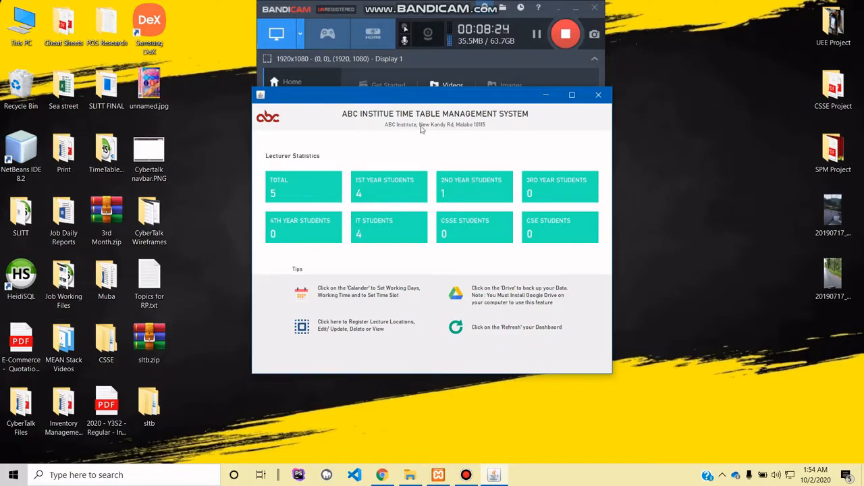
{"action": "left_click", "coordinate": [272, 118]}
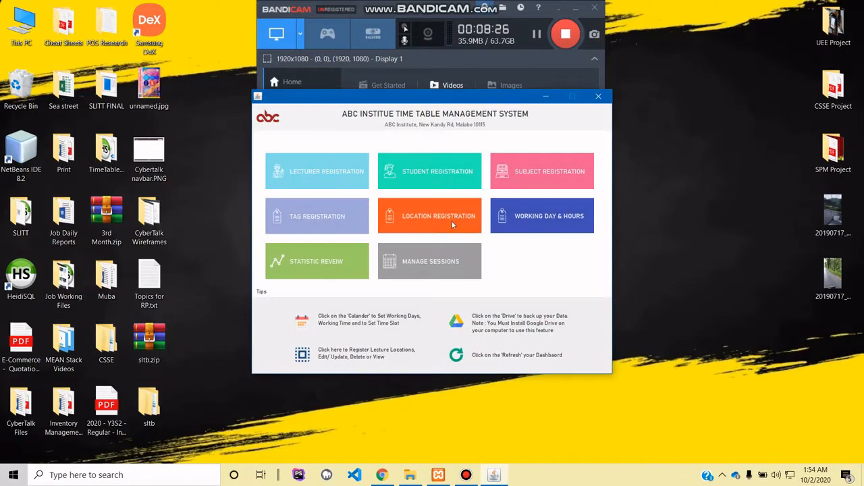
- Review the subject statistics and return to the dashboard
{"action": "left_click", "coordinate": [334, 263]}
{"action": "left_click", "coordinate": [521, 204]}
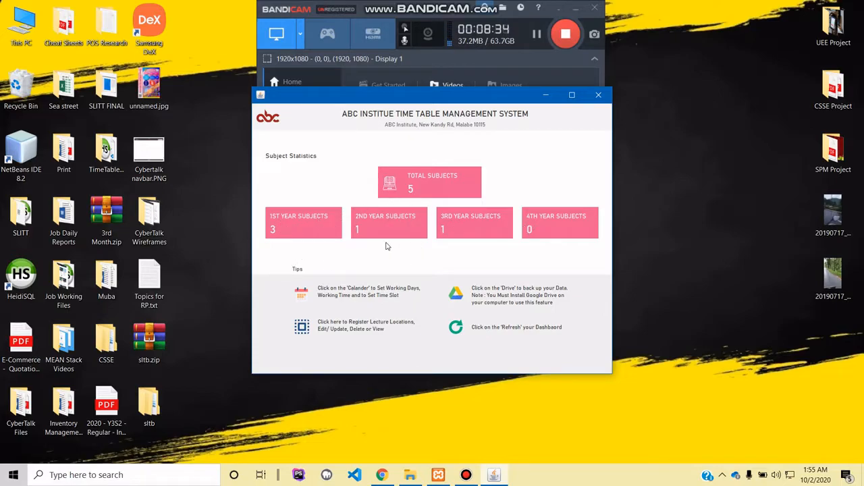
{"action": "left_click", "coordinate": [269, 119]}
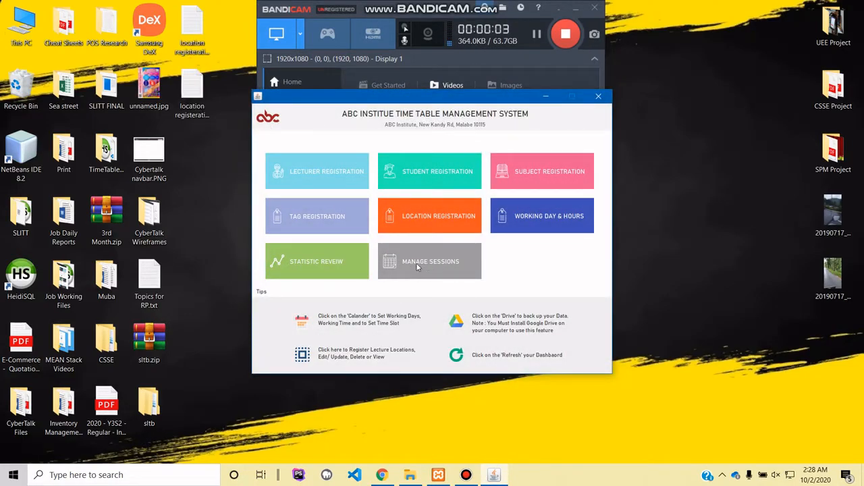
- Begin a new session in the session management with the last listed lecturer and the subject DS
{"action": "left_click", "coordinate": [405, 261]}
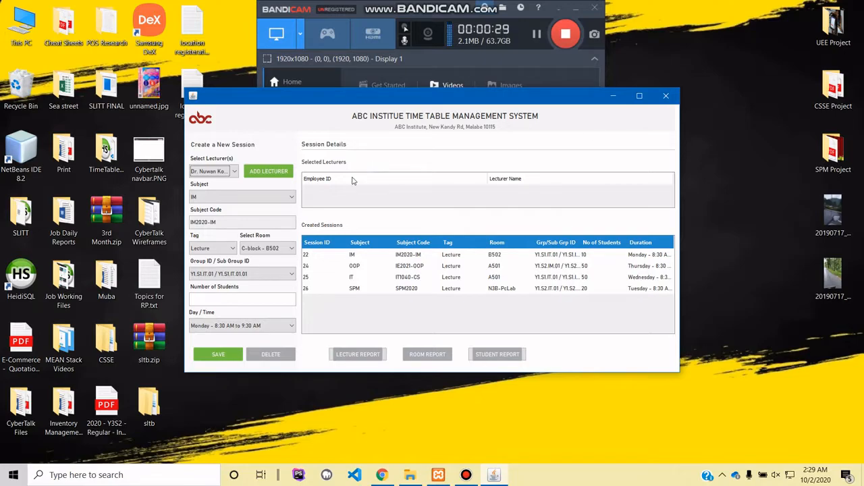
{"action": "left_click", "coordinate": [218, 175]}
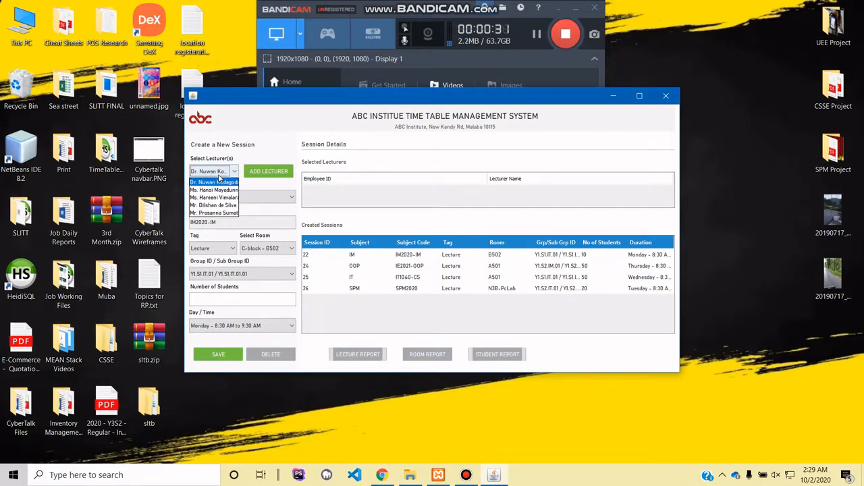
{"action": "left_click", "coordinate": [226, 214]}
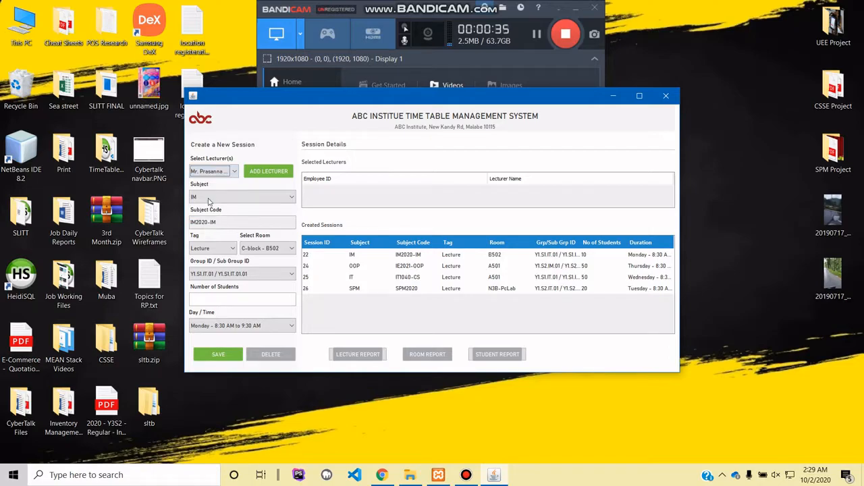
{"action": "left_click", "coordinate": [210, 198]}
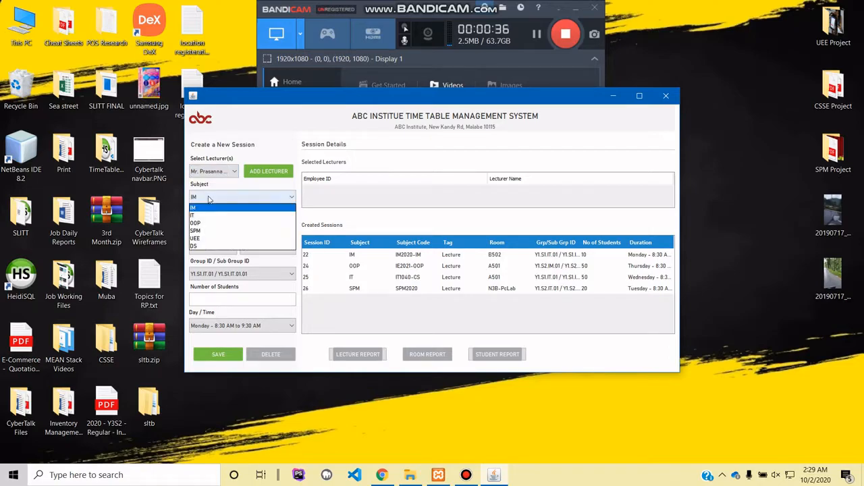
{"action": "left_click", "coordinate": [206, 246]}
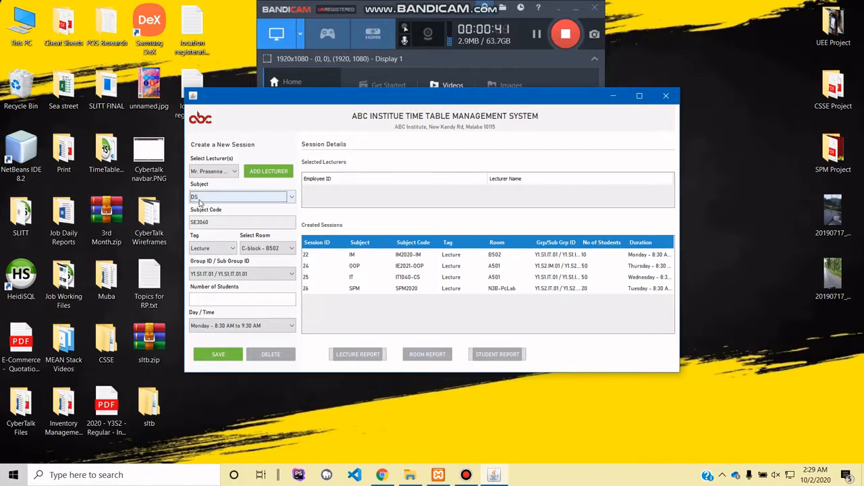
- Switch the session's subject to IM and back to DS to check the matching subject codes
{"action": "left_click", "coordinate": [227, 197]}
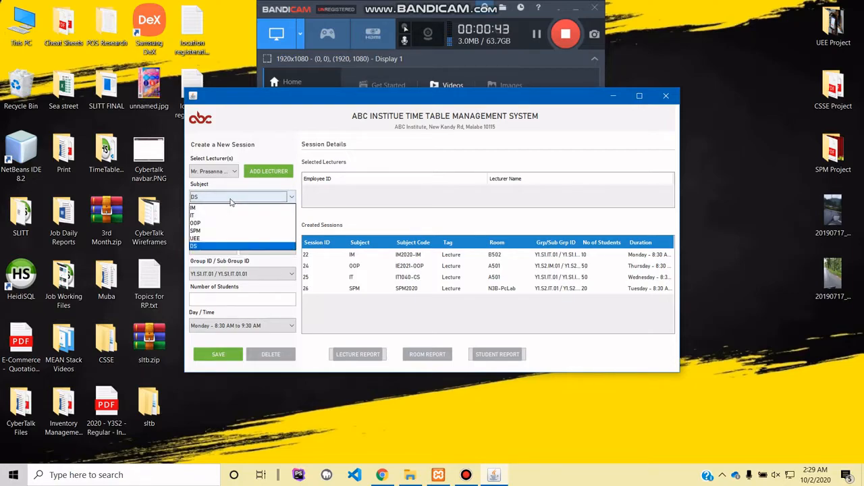
{"action": "left_click", "coordinate": [227, 210]}
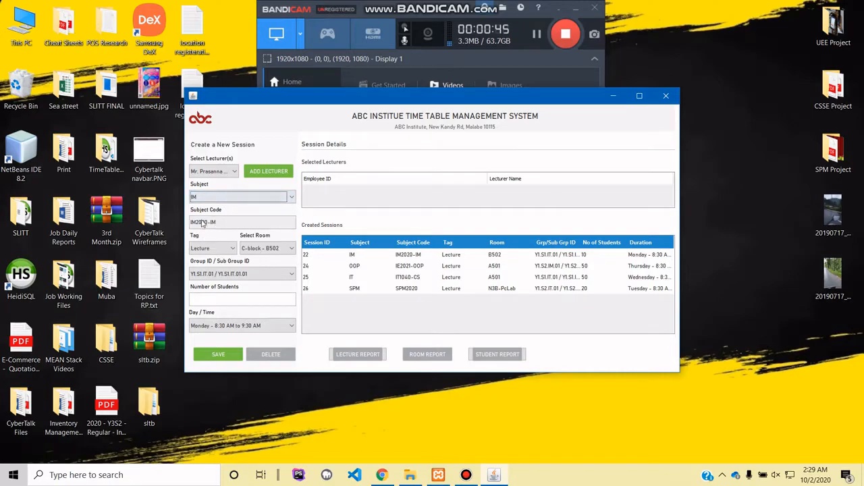
{"action": "left_click", "coordinate": [227, 195]}
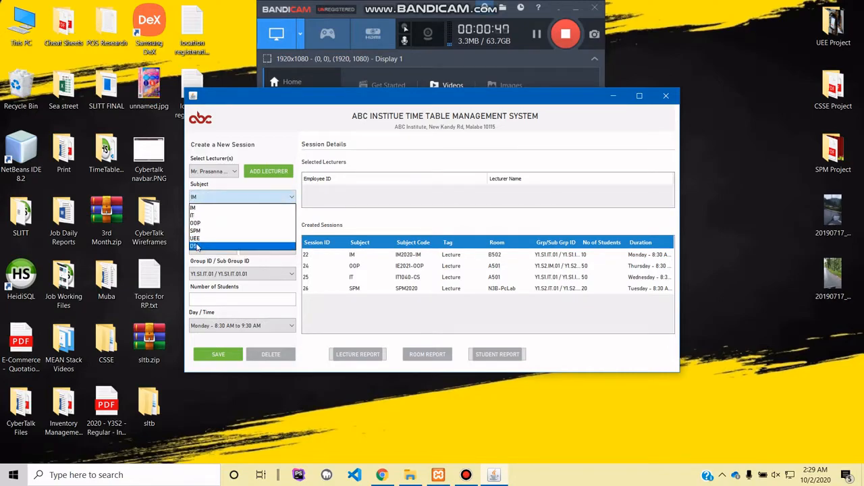
{"action": "left_click", "coordinate": [194, 245]}
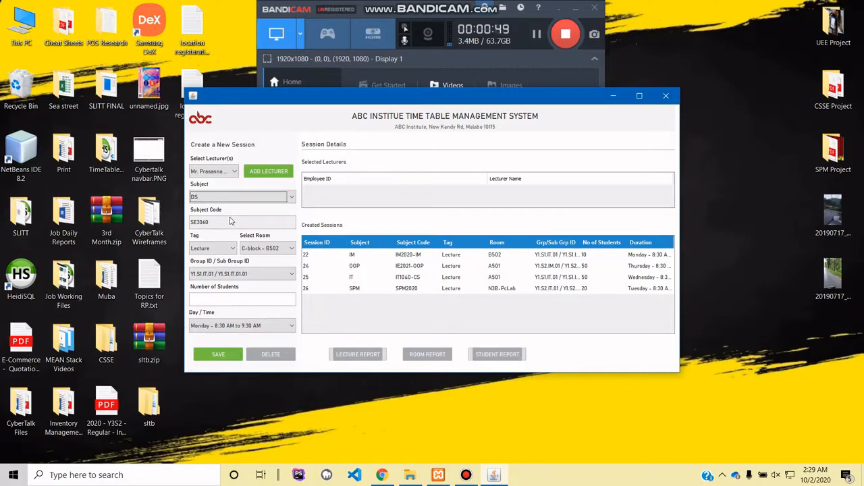
- Set the session's tag to Lecture, room to C-block - B502 and group to Y2.S1.IT.03 / Y2.S1.IT.03.01
{"action": "left_click", "coordinate": [225, 248]}
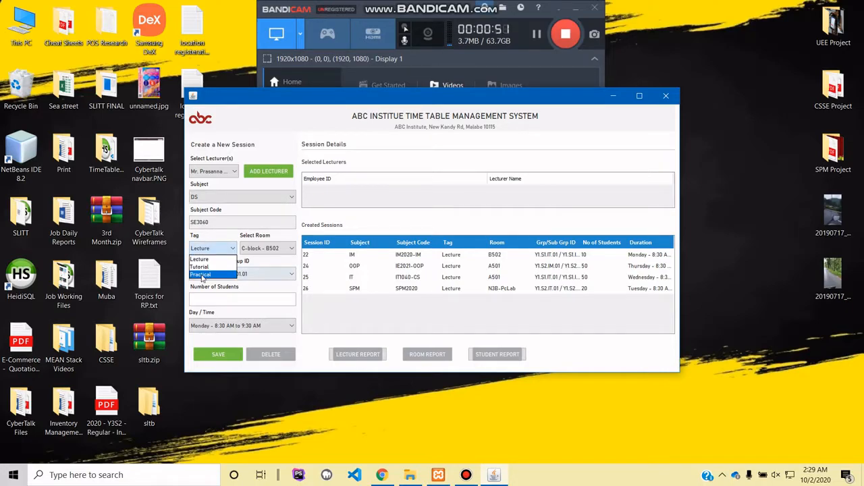
{"action": "left_click", "coordinate": [202, 259]}
{"action": "left_click", "coordinate": [257, 248]}
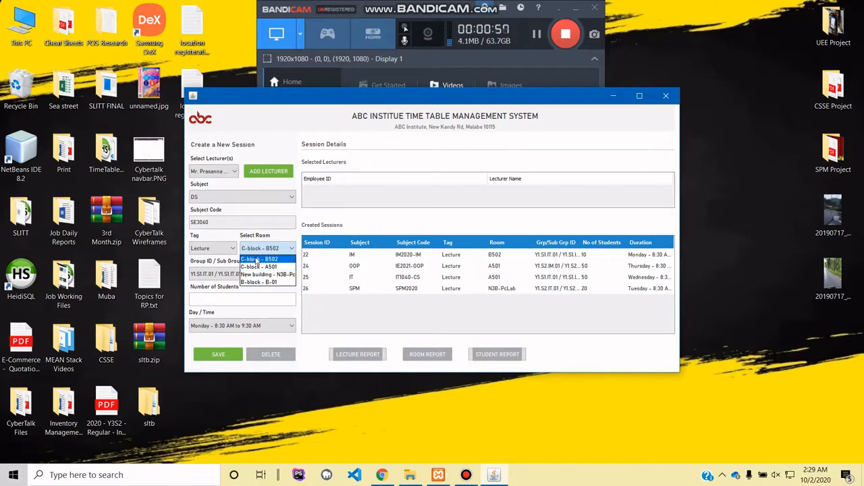
{"action": "left_click", "coordinate": [256, 260]}
{"action": "left_click", "coordinate": [219, 273]}
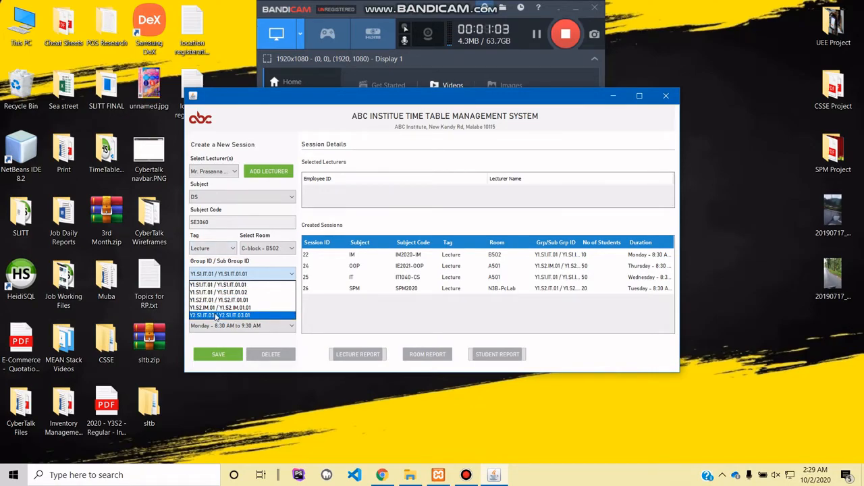
{"action": "left_click", "coordinate": [214, 316]}
- Schedule the session for Monday 9:30 AM to 10:30 AM with 30 students and save it
{"action": "left_click", "coordinate": [217, 325]}
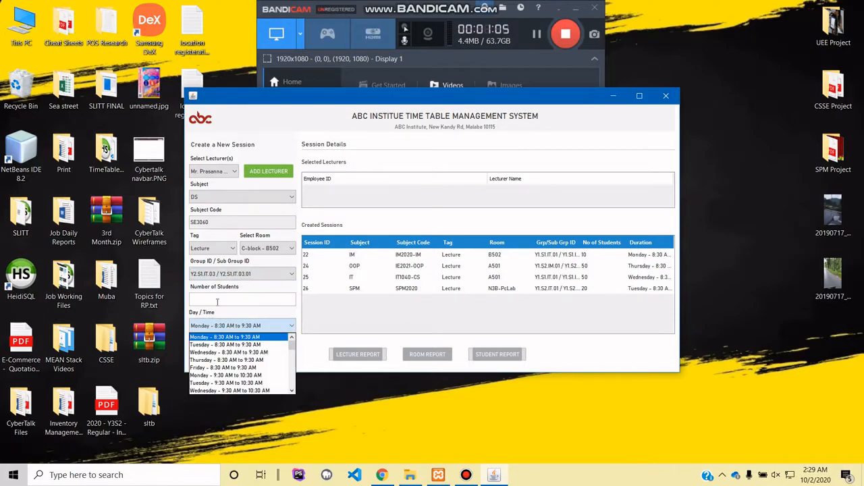
{"action": "left_click", "coordinate": [228, 376]}
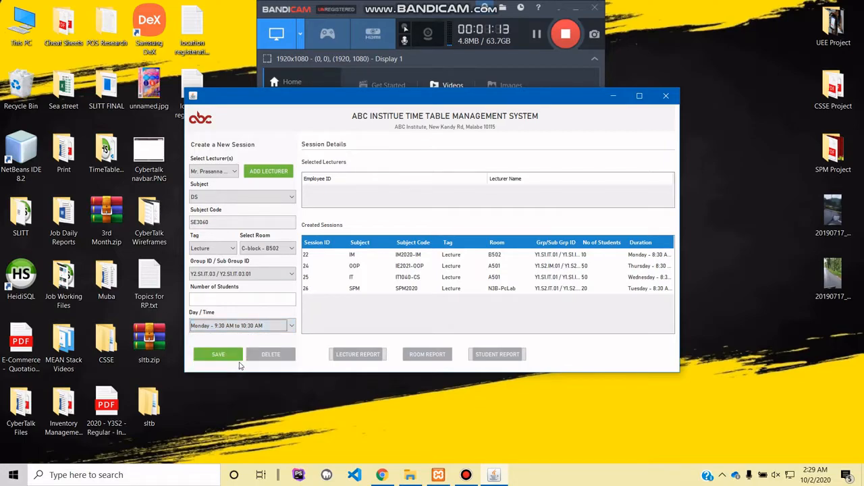
{"action": "left_click", "coordinate": [210, 297]}
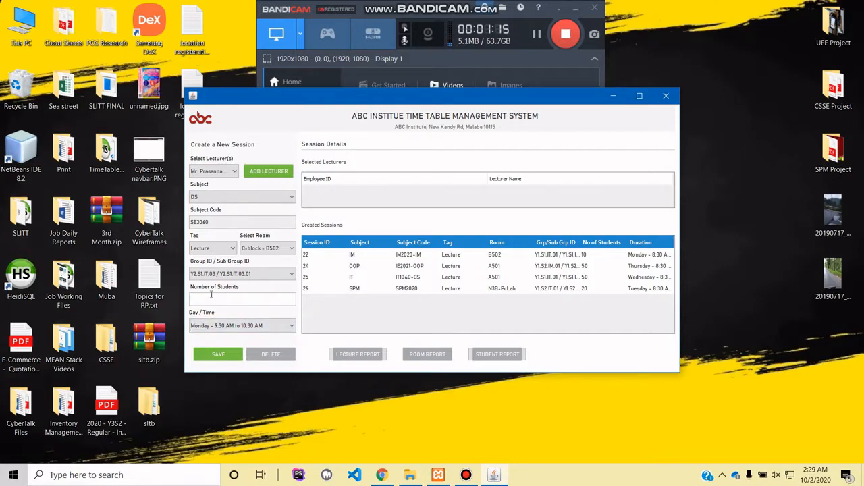
{"action": "left_click", "coordinate": [216, 354]}
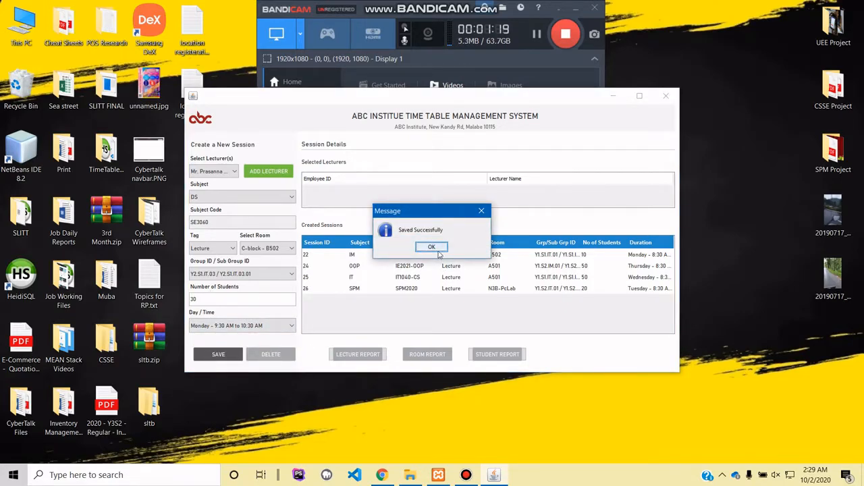
{"action": "left_click", "coordinate": [432, 248]}
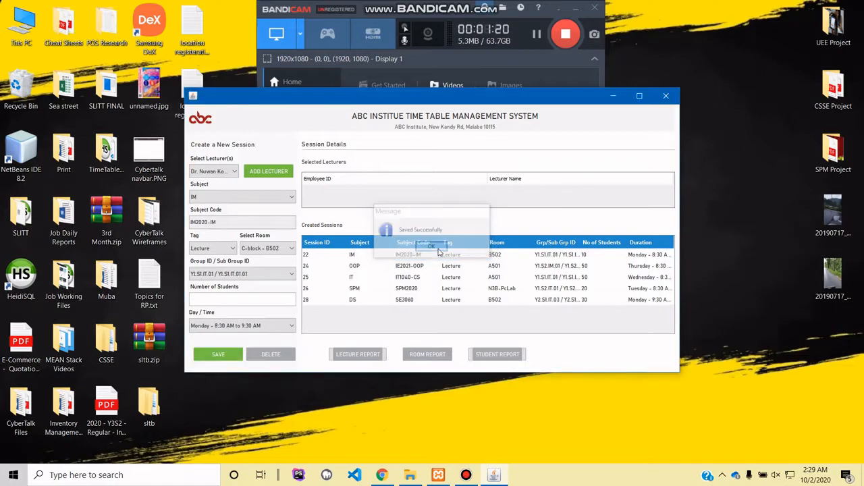
- Add the fourth listed lecturer to the DS session and check the session's selected lecturers
{"action": "left_click", "coordinate": [449, 302]}
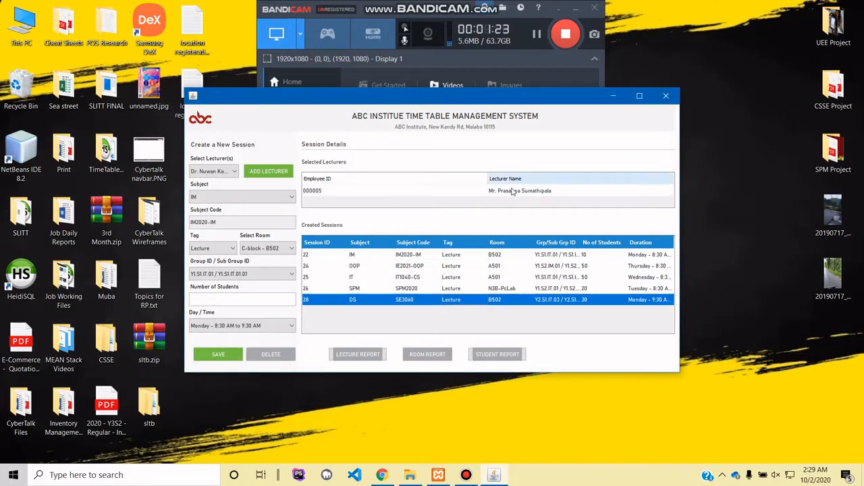
{"action": "left_click", "coordinate": [218, 174]}
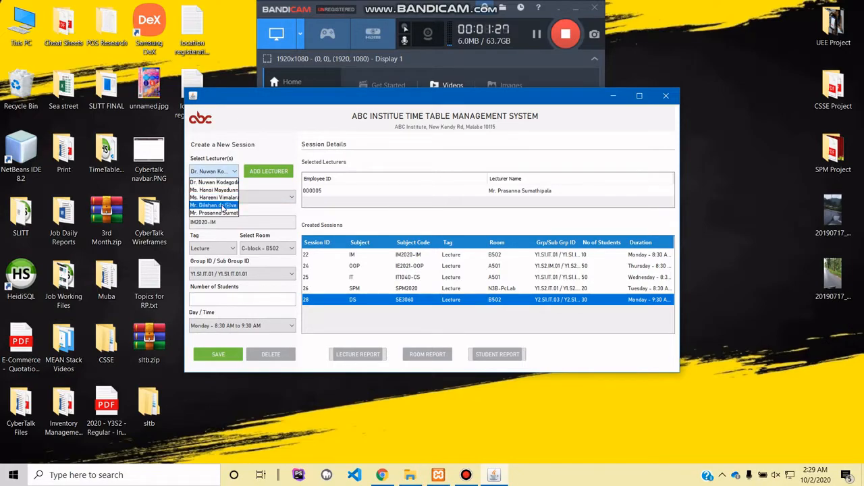
{"action": "left_click", "coordinate": [226, 206]}
{"action": "left_click", "coordinate": [268, 171]}
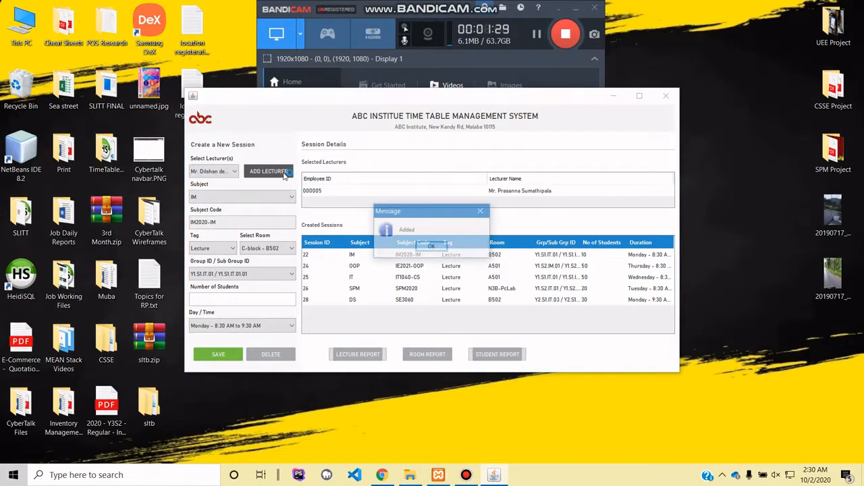
{"action": "left_click", "coordinate": [432, 248]}
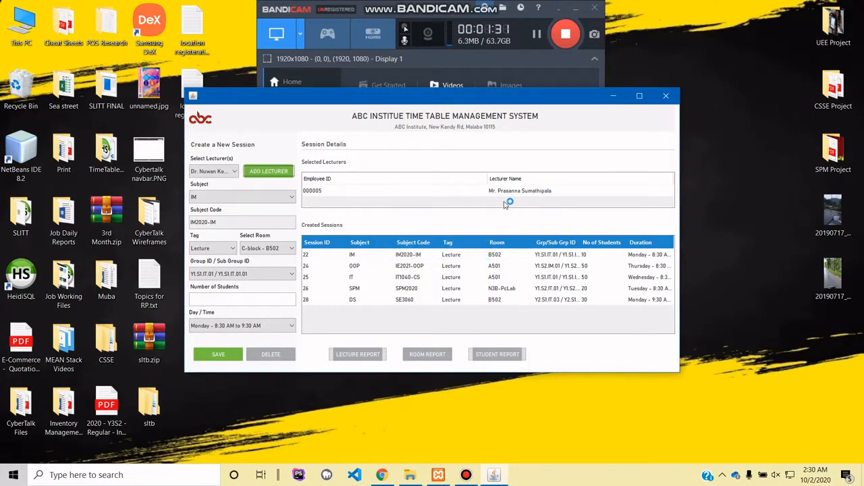
{"action": "left_click", "coordinate": [472, 300]}
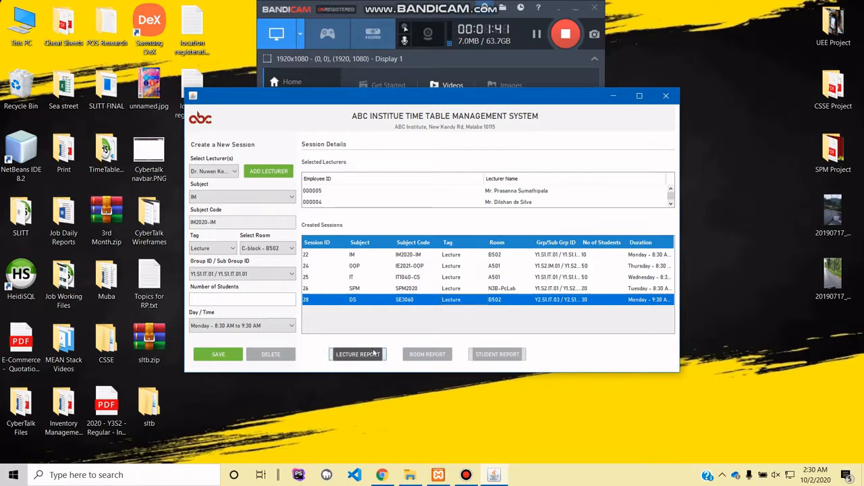
- Generate the lecture report for the last listed lecturer, review the timetable and close it
{"action": "left_click", "coordinate": [221, 173]}
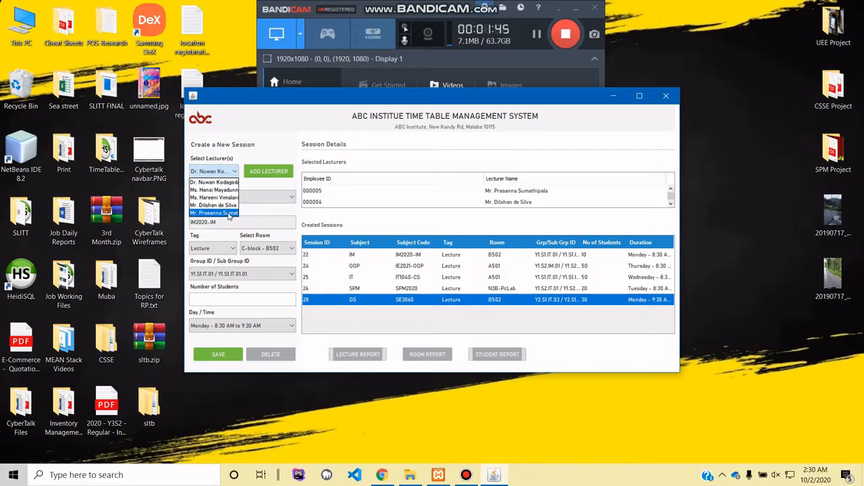
{"action": "left_click", "coordinate": [228, 214]}
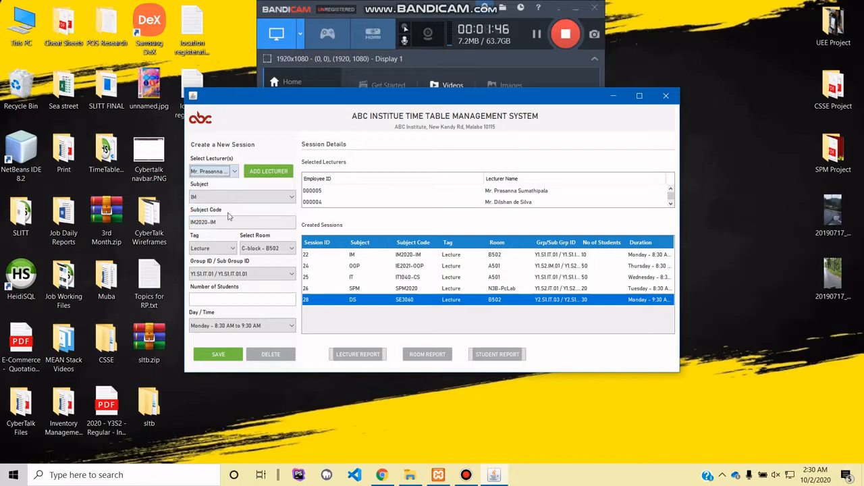
{"action": "left_click", "coordinate": [360, 356]}
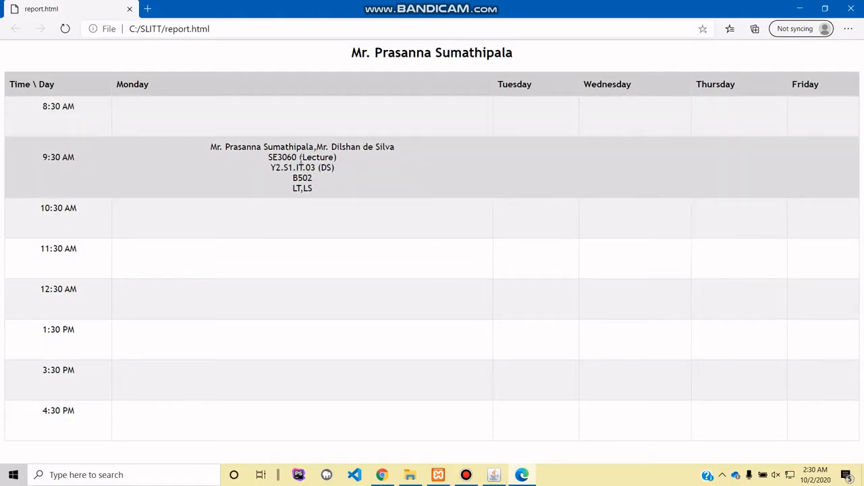
{"action": "left_click", "coordinate": [851, 8]}
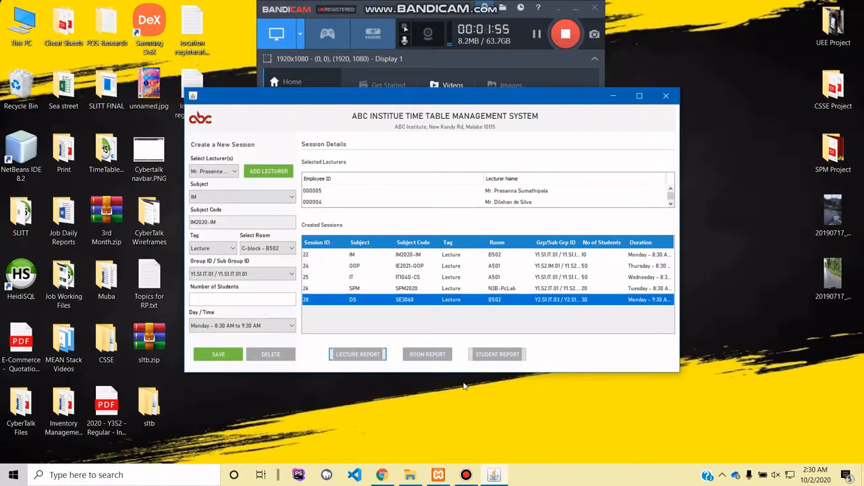
- Generate the room report for C-block - B502, review the timetable and close it
{"action": "left_click", "coordinate": [271, 248]}
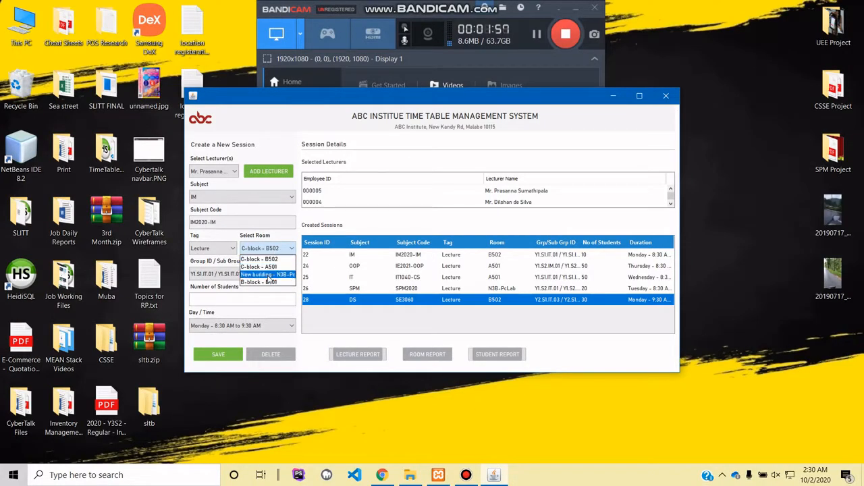
{"action": "left_click", "coordinate": [262, 259]}
{"action": "left_click", "coordinate": [432, 354]}
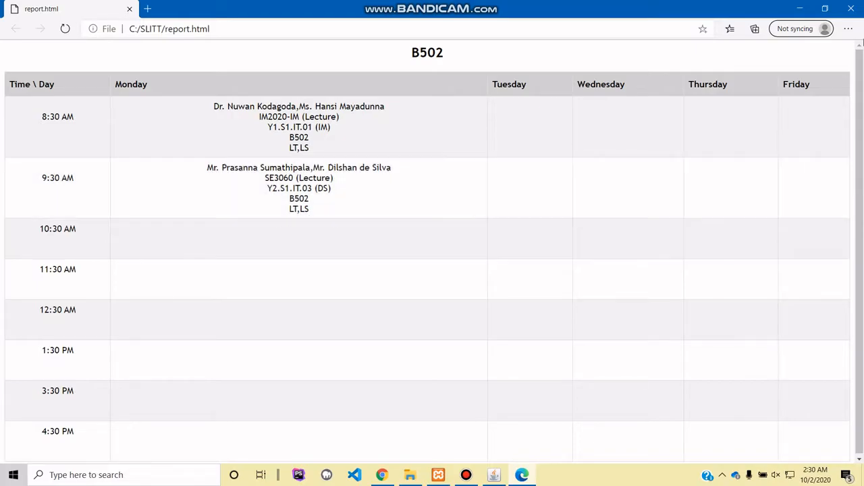
{"action": "left_click", "coordinate": [851, 8]}
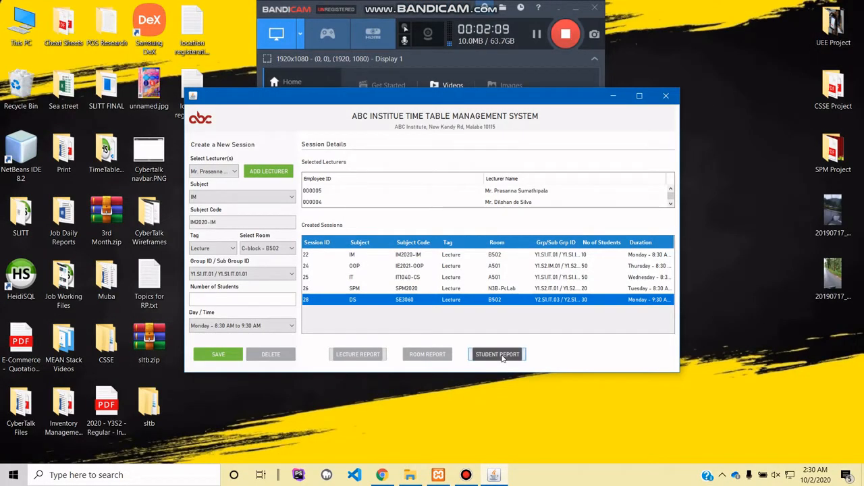
- Generate and review the student report for Y2.S1.IT.03 / Y2.S1.IT.03.01, close it and return to the dashboard
{"action": "left_click", "coordinate": [251, 274]}
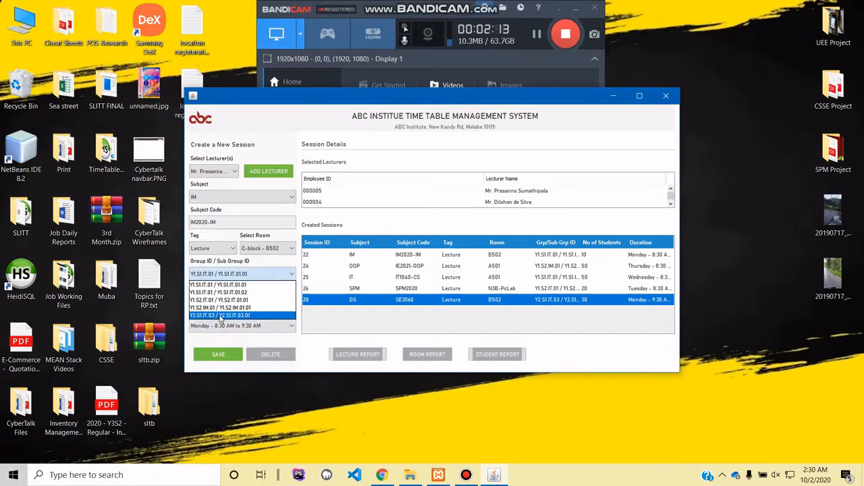
{"action": "left_click", "coordinate": [218, 315]}
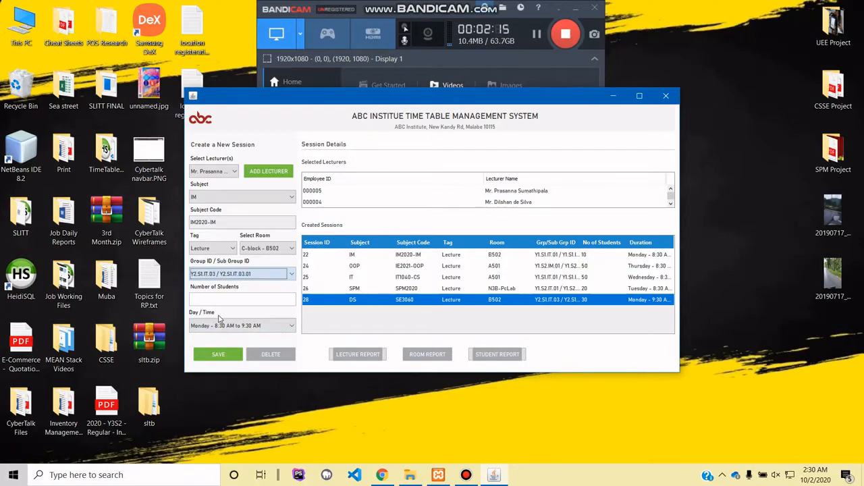
{"action": "left_click", "coordinate": [502, 355]}
{"action": "left_click", "coordinate": [502, 354]}
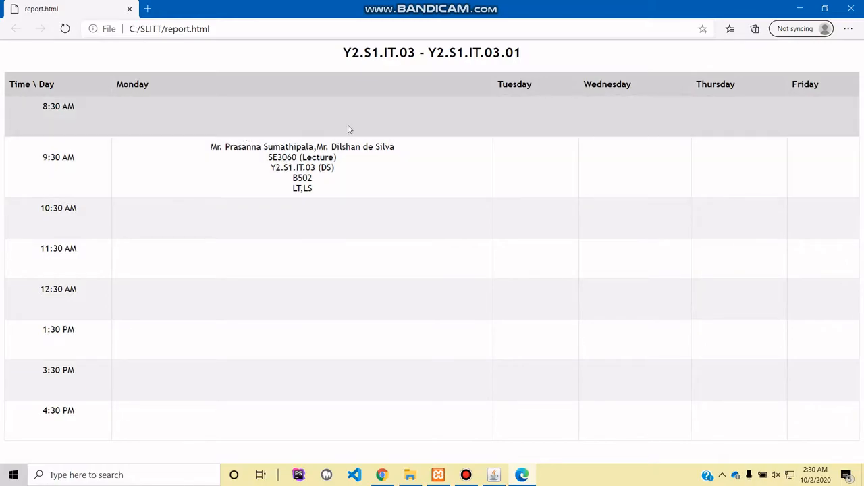
{"action": "left_click", "coordinate": [852, 8]}
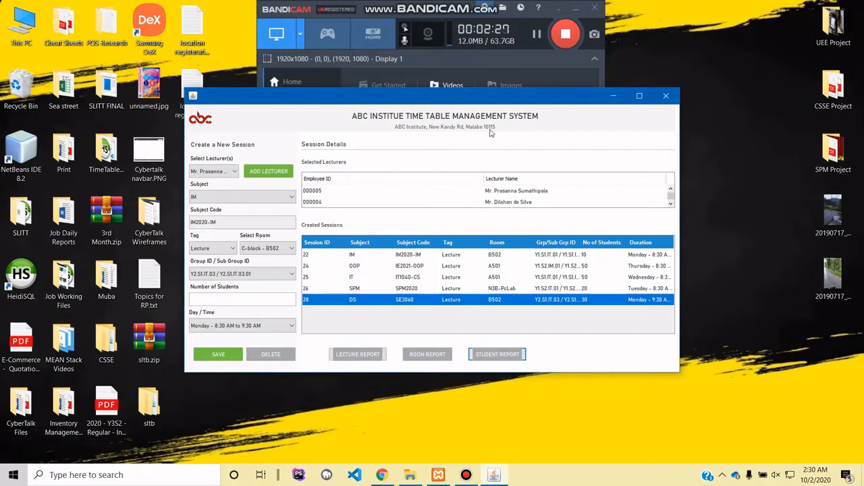
{"action": "left_click", "coordinate": [201, 118]}
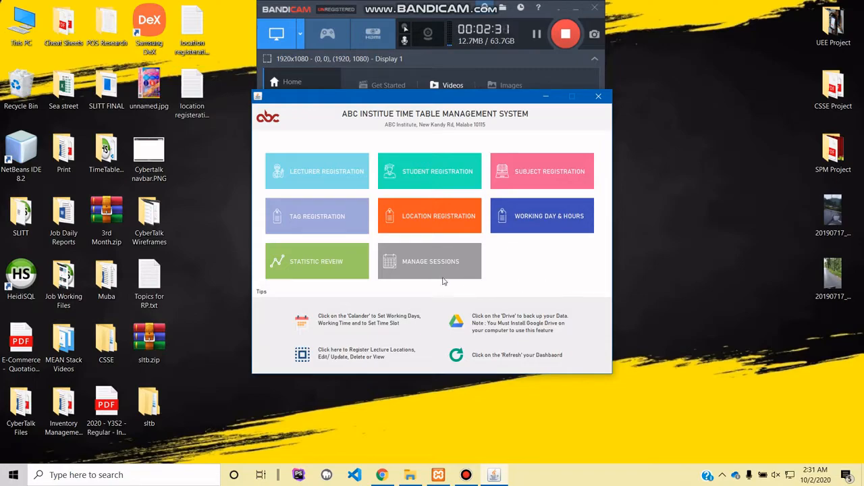